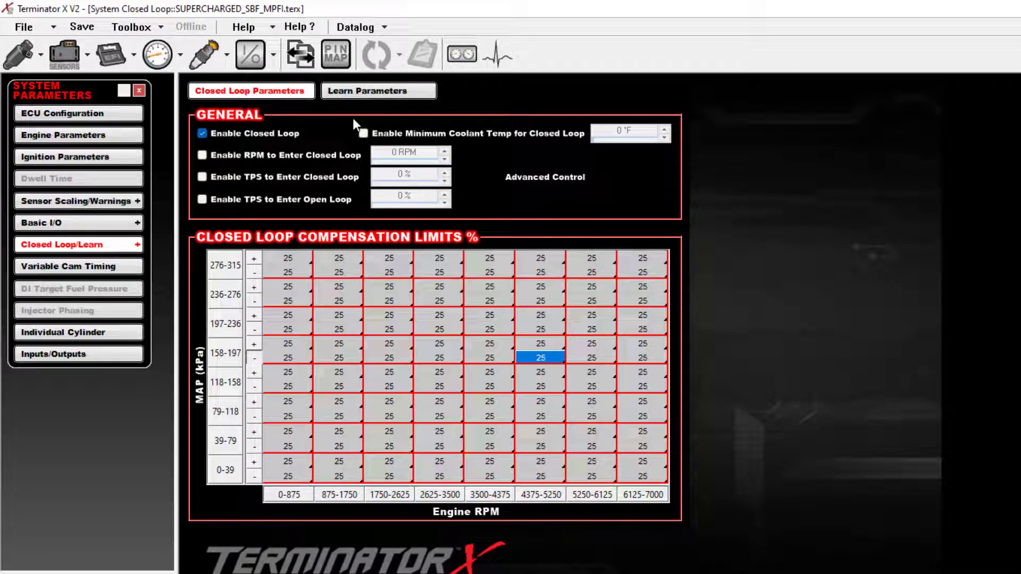
Load the Default Adv.adv advanced config file and accept the warning.
{"action": "left_click", "coordinate": [136, 31]}
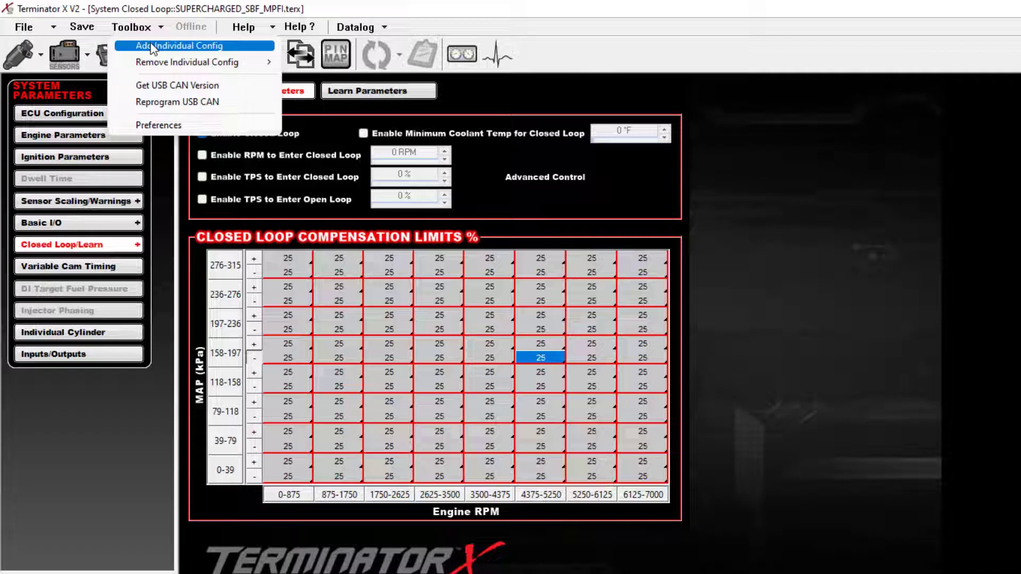
{"action": "left_click", "coordinate": [153, 47]}
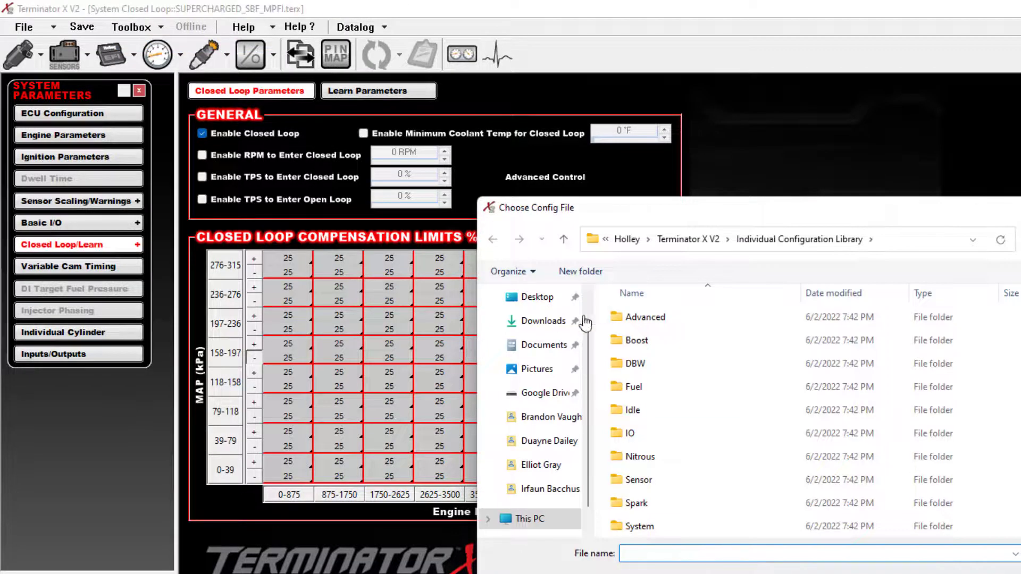
{"action": "double_click", "coordinate": [645, 318]}
{"action": "double_click", "coordinate": [647, 321]}
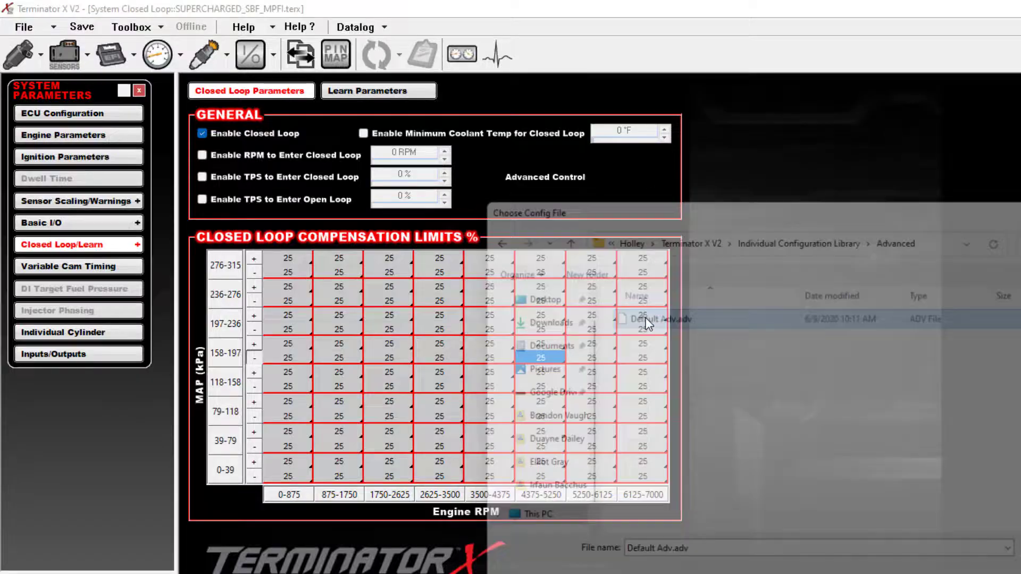
{"action": "left_click", "coordinate": [770, 554]}
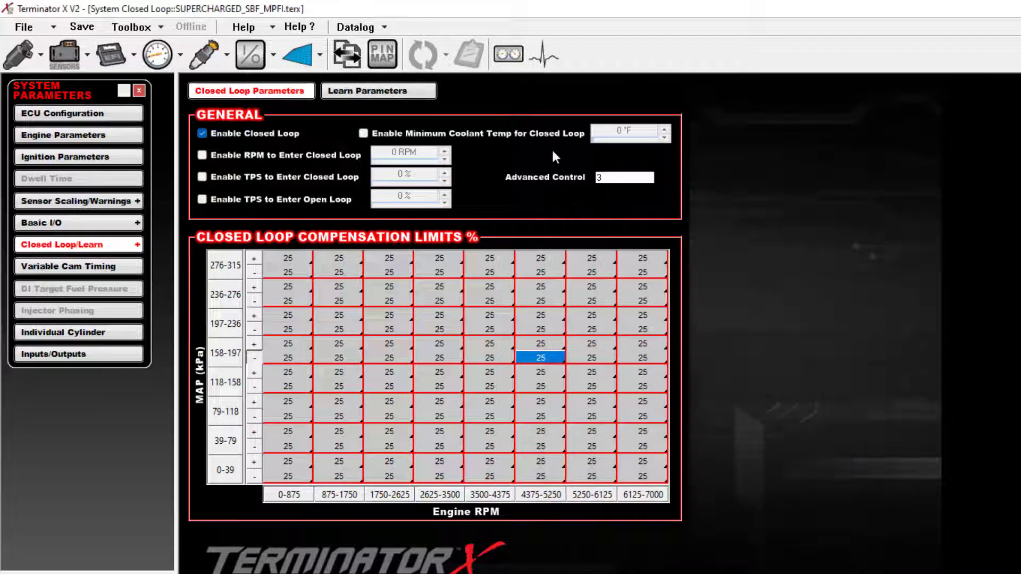
Enable 1D Table #1 in the Advanced 1D Tables.
{"action": "left_click", "coordinate": [295, 55]}
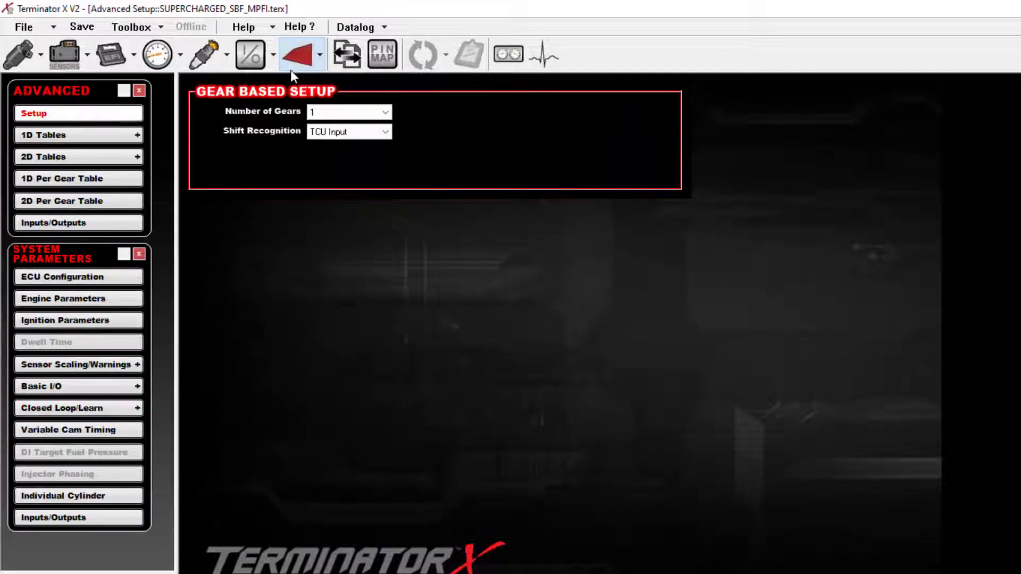
{"action": "left_click", "coordinate": [74, 138]}
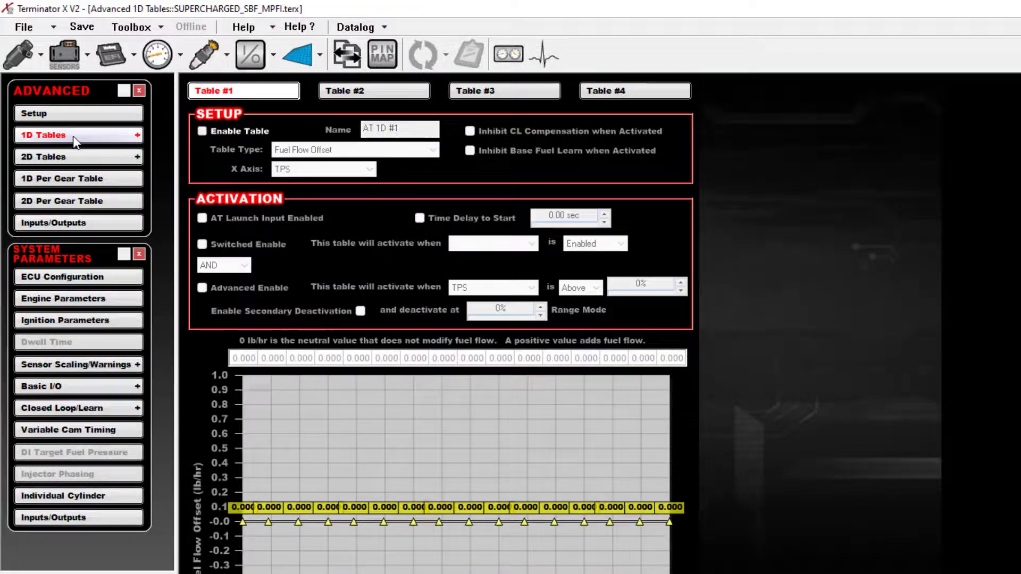
{"action": "left_click", "coordinate": [202, 131]}
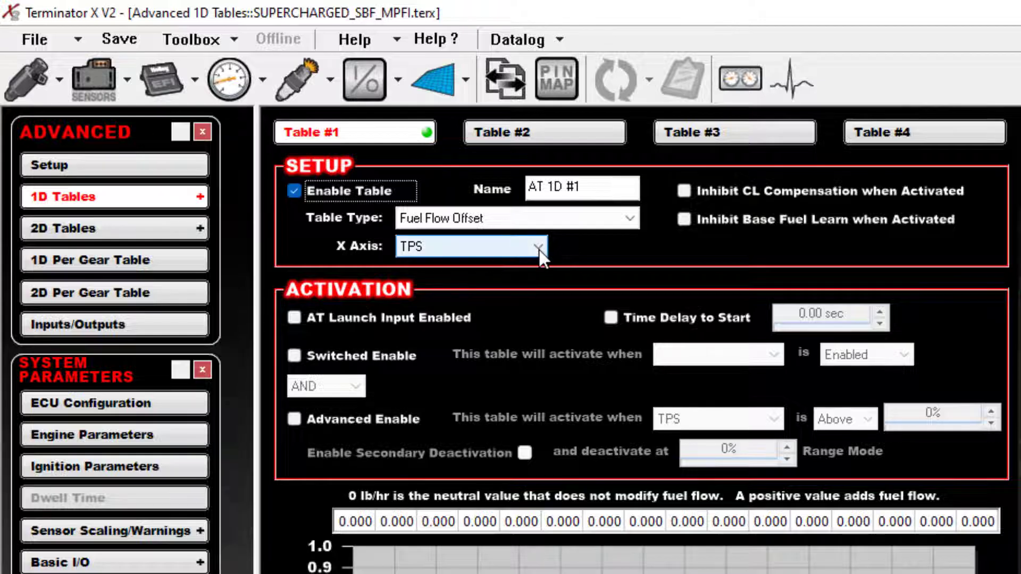
Set 1D Table #1's X axis to Time and its type to CL Compensation + Limit Override.
{"action": "left_click", "coordinate": [538, 247]}
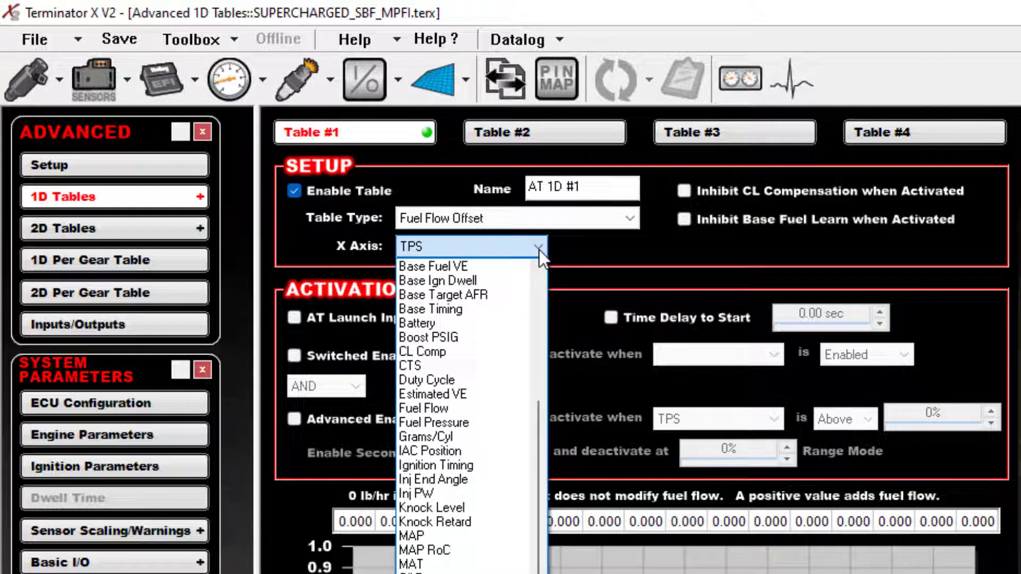
{"action": "left_click", "coordinate": [442, 569]}
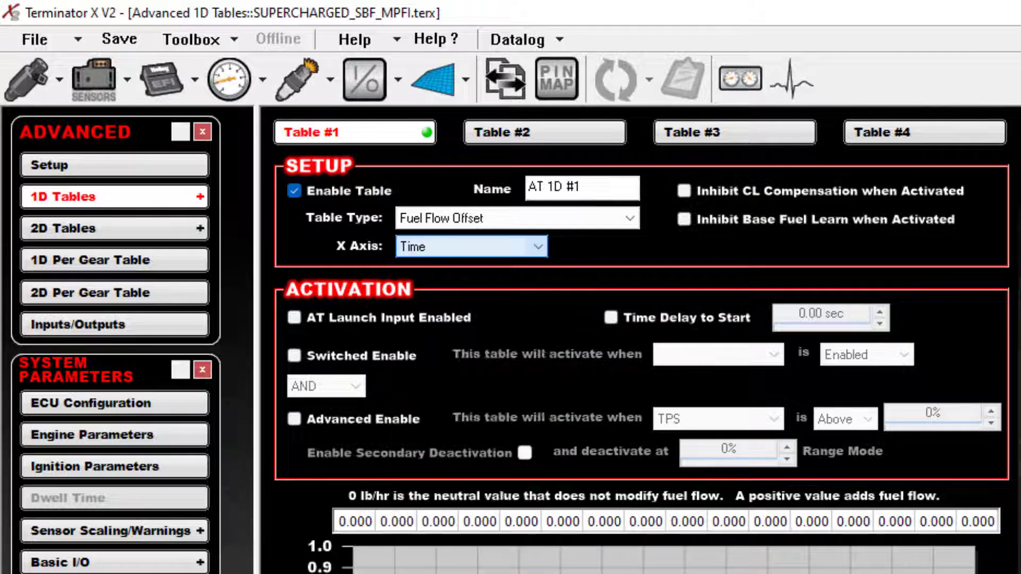
{"action": "left_click", "coordinate": [630, 223]}
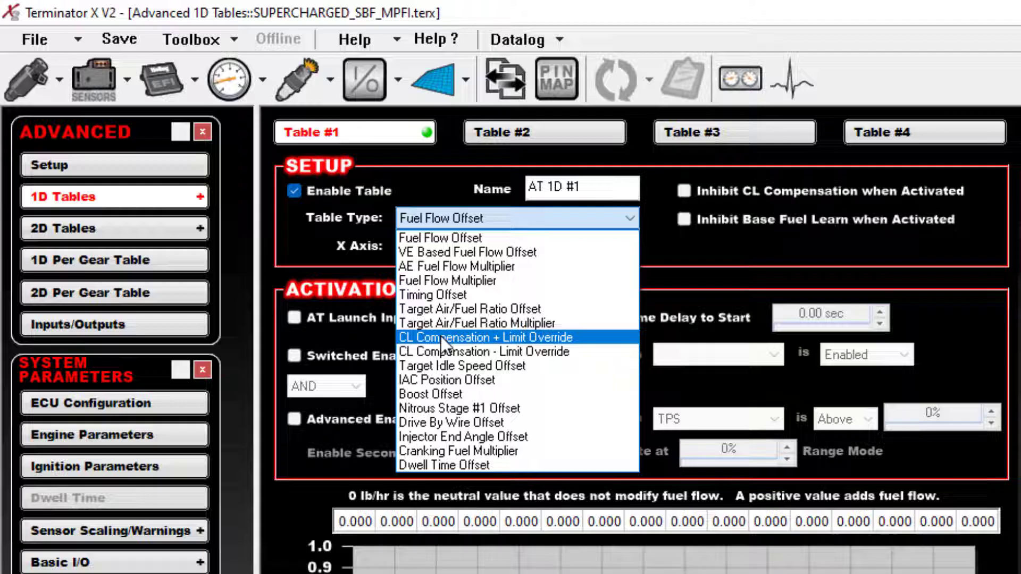
{"action": "left_click", "coordinate": [475, 336]}
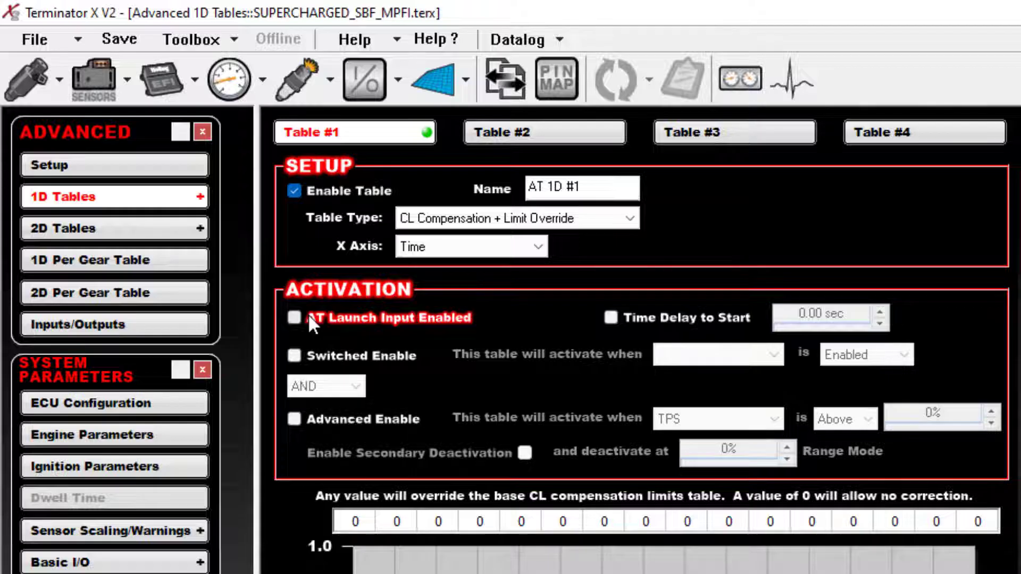
Check the 400 RPM Crank to Run value in the spark Cranking Parameters, then go back to Advanced Setup.
{"action": "left_click", "coordinate": [292, 79]}
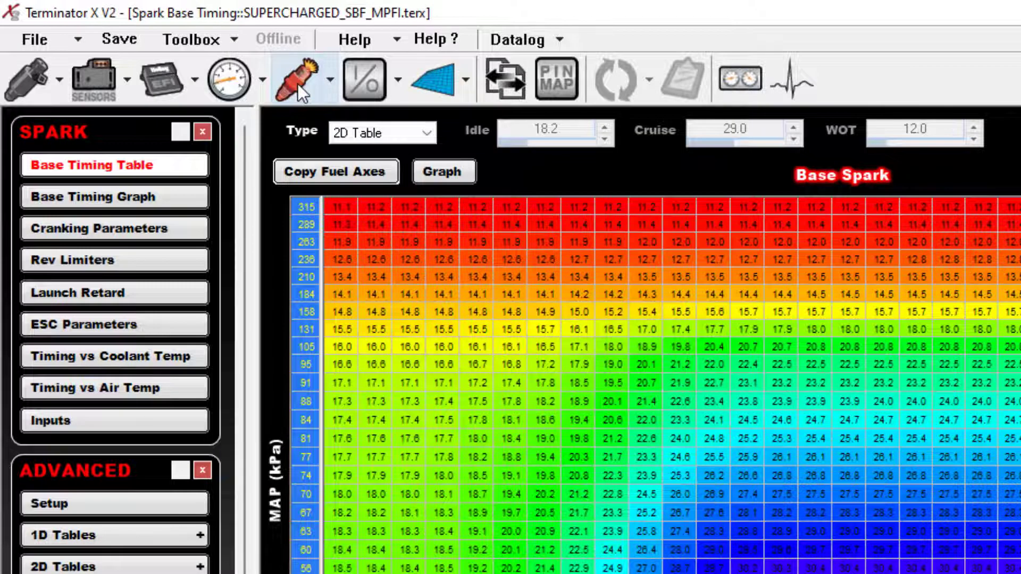
{"action": "left_click", "coordinate": [99, 231]}
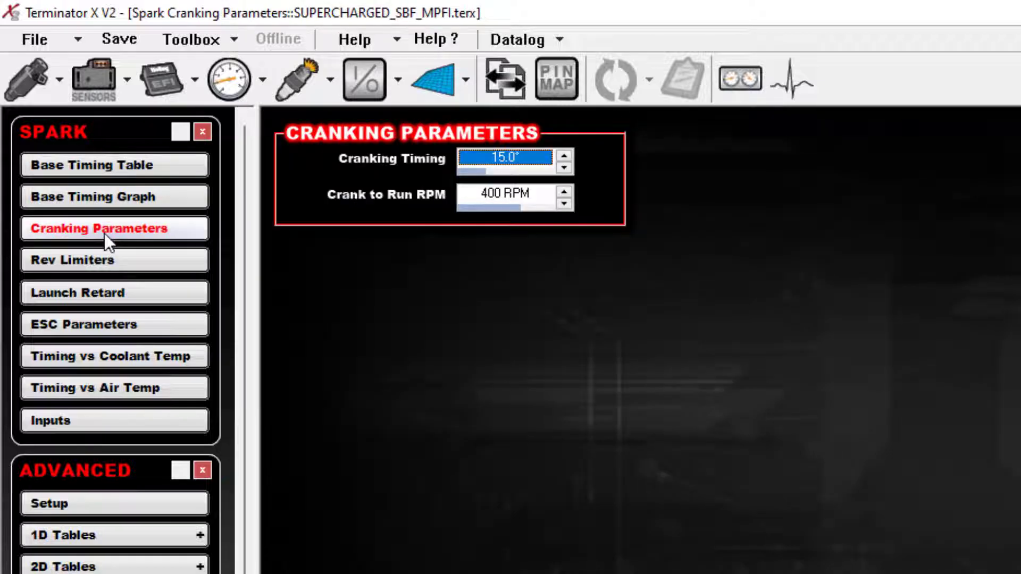
{"action": "left_click", "coordinate": [518, 196]}
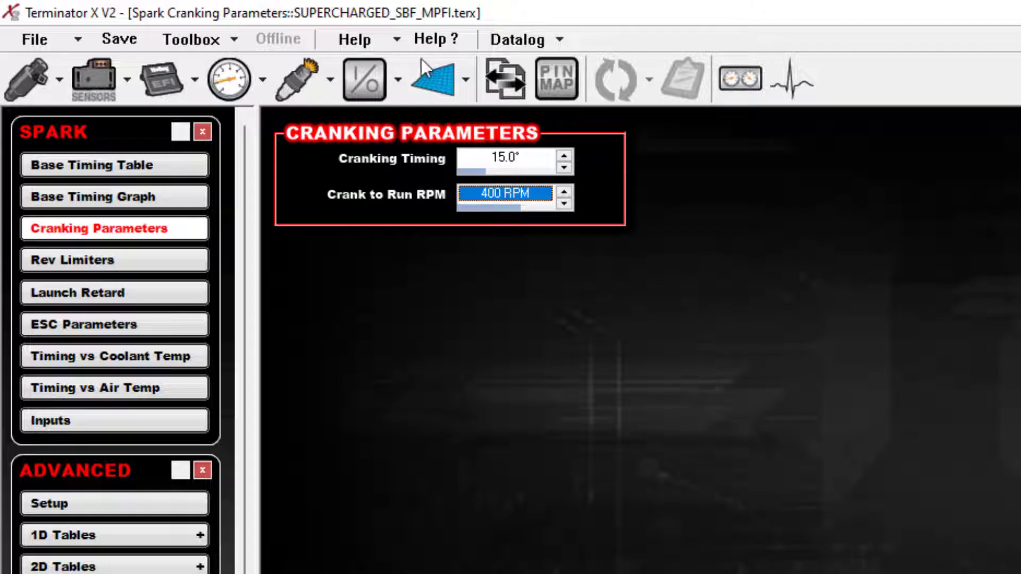
{"action": "left_click", "coordinate": [438, 79]}
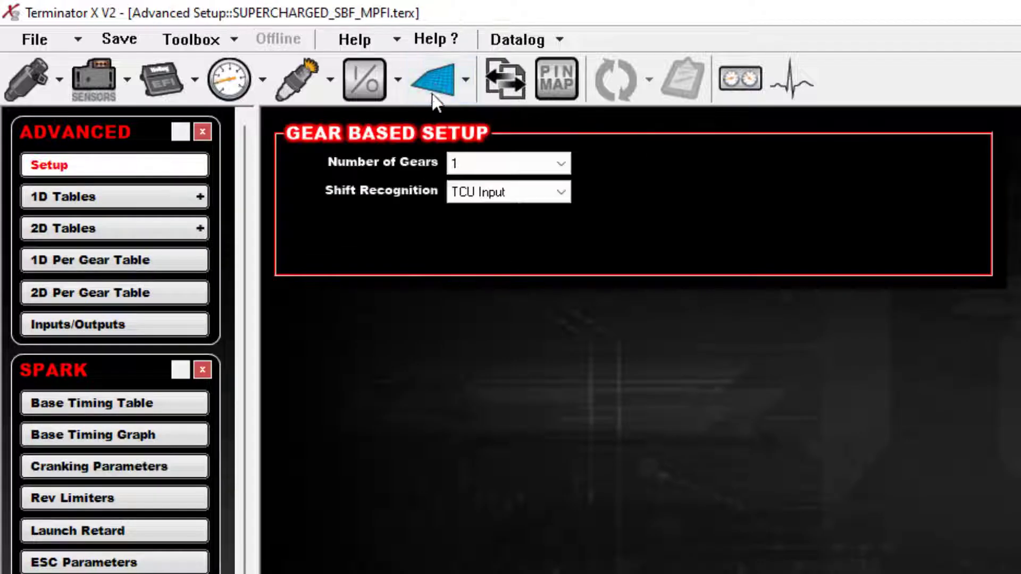
Turn on Advanced Enable for 1D Table #1 so it activates with RPM above 400.
{"action": "left_click", "coordinate": [51, 200]}
{"action": "left_click", "coordinate": [295, 419]}
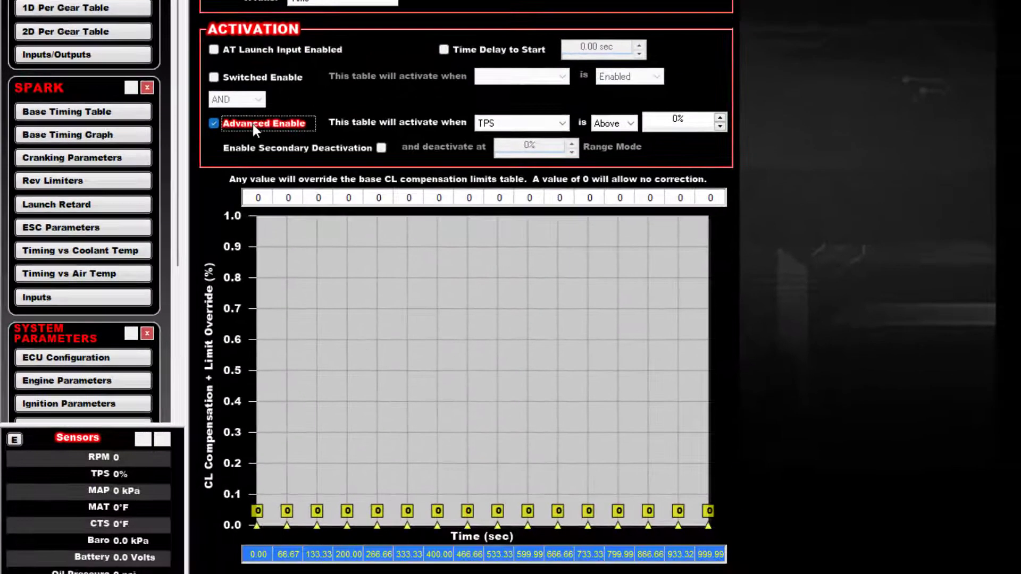
{"action": "left_click", "coordinate": [563, 123]}
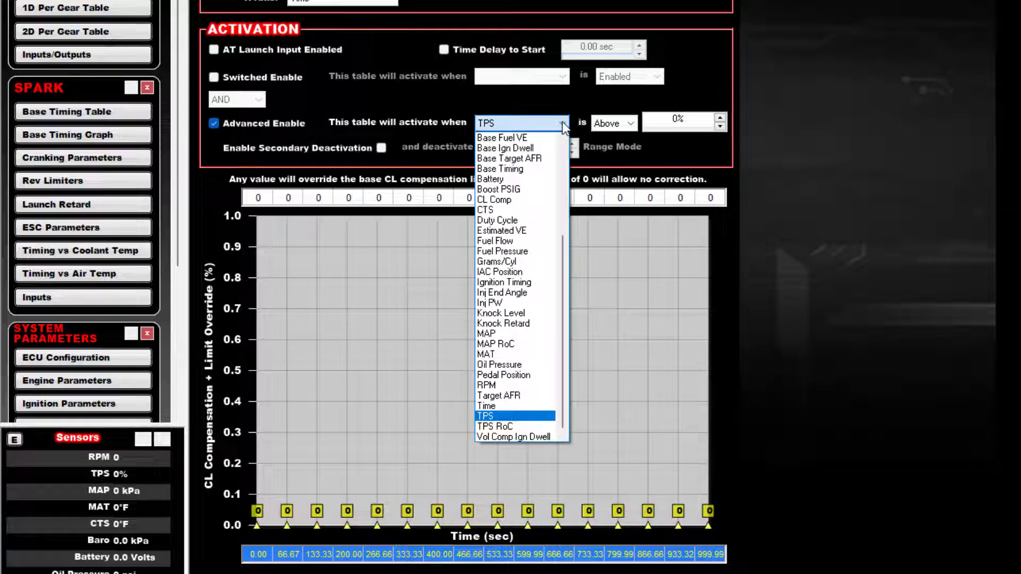
{"action": "left_click", "coordinate": [518, 384]}
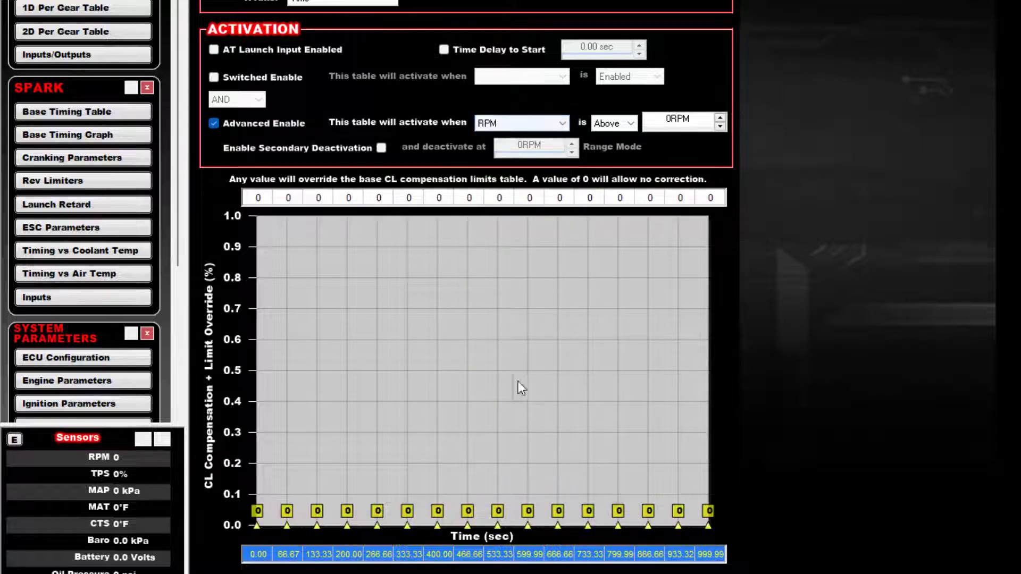
{"action": "double_click", "coordinate": [688, 120]}
{"action": "type", "text": "400"}
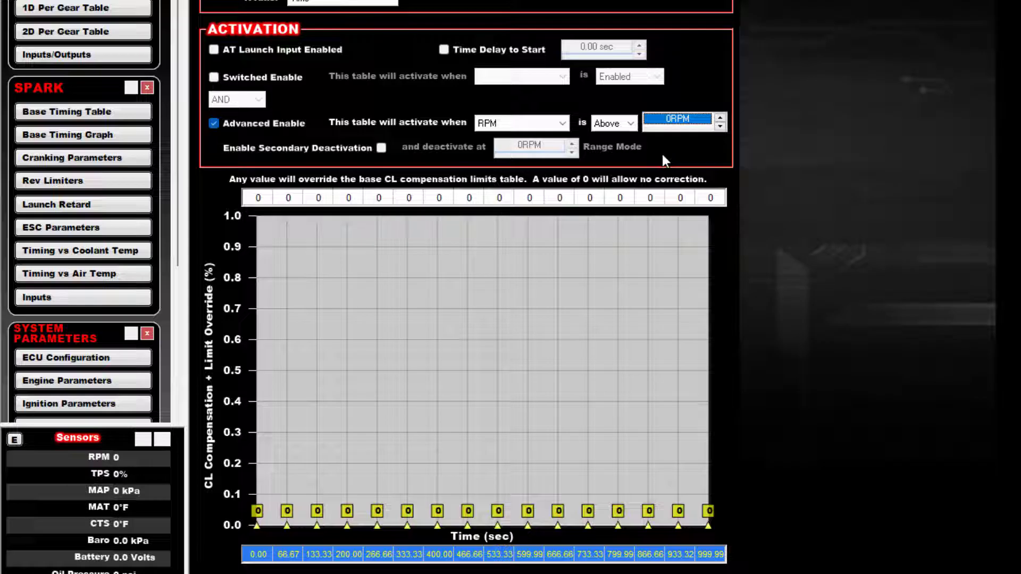
{"action": "key", "text": "Return"}
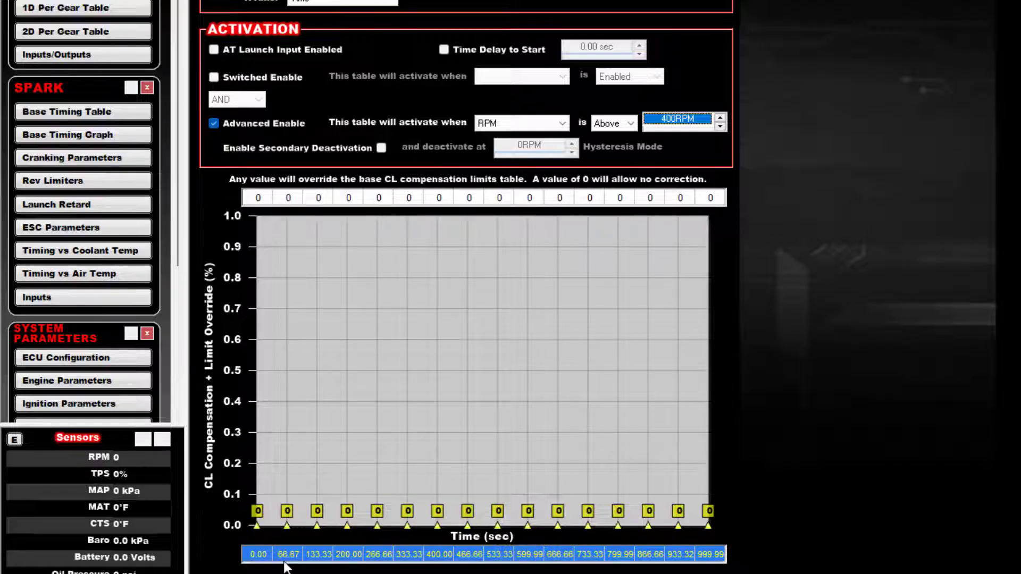
{"action": "left_click", "coordinate": [261, 554]}
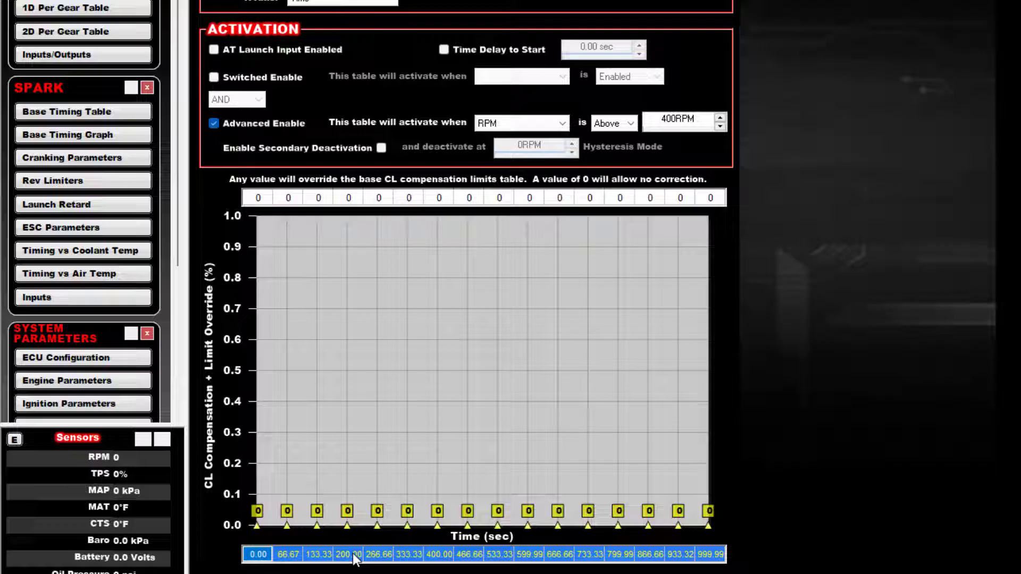
Enter 20 in the last time cell and fill the time row evenly.
{"action": "left_click", "coordinate": [711, 556]}
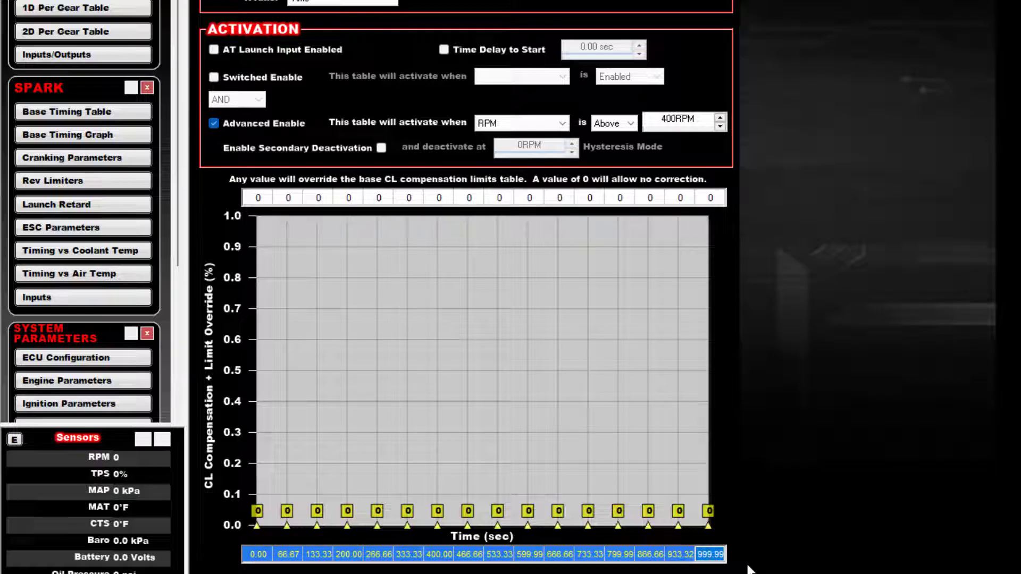
{"action": "type", "text": "20"}
{"action": "key", "text": "Return"}
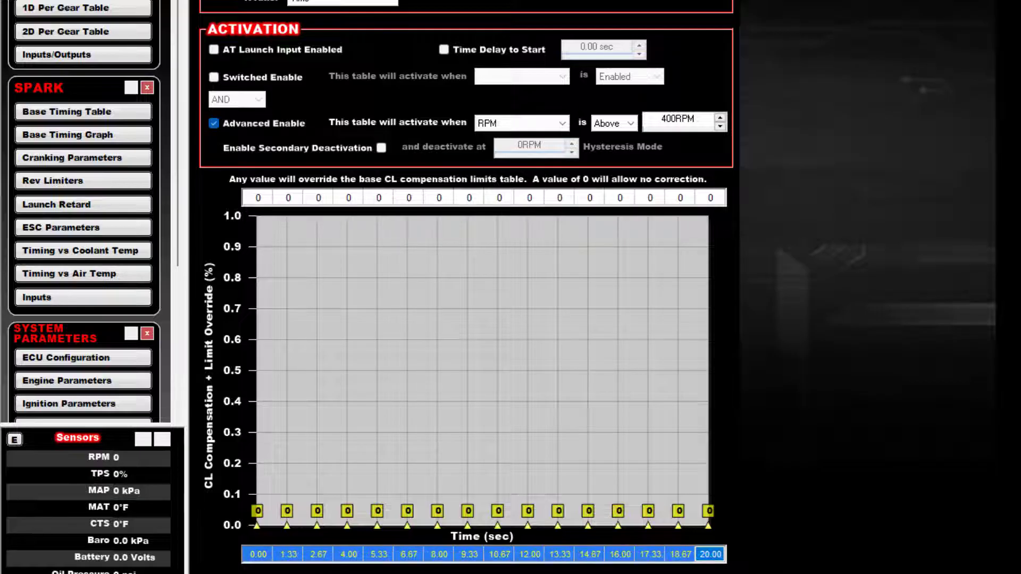
{"action": "left_click_drag", "start_coordinate": [256, 557], "coordinate": [711, 556]}
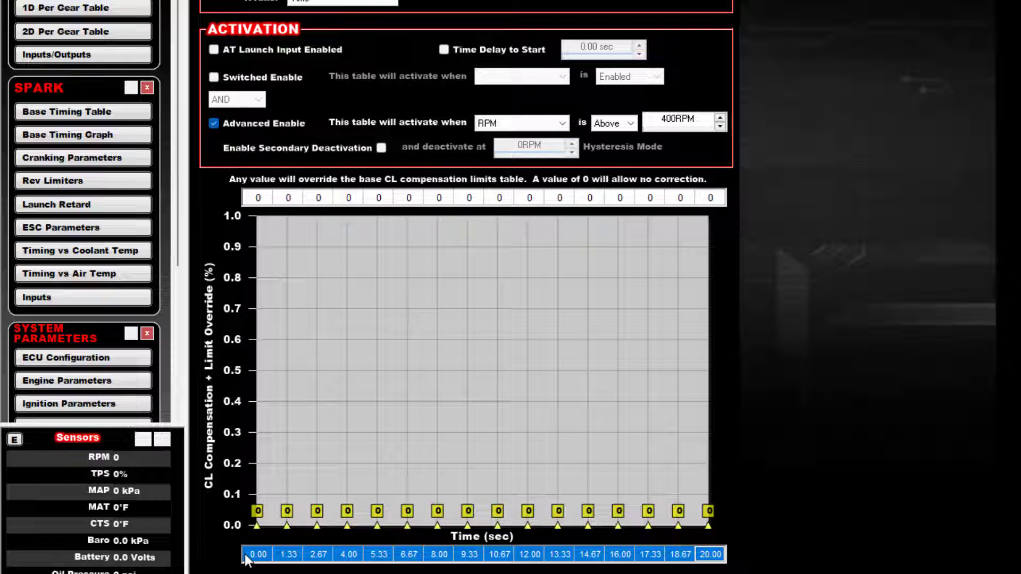
{"action": "right_click", "coordinate": [710, 559]}
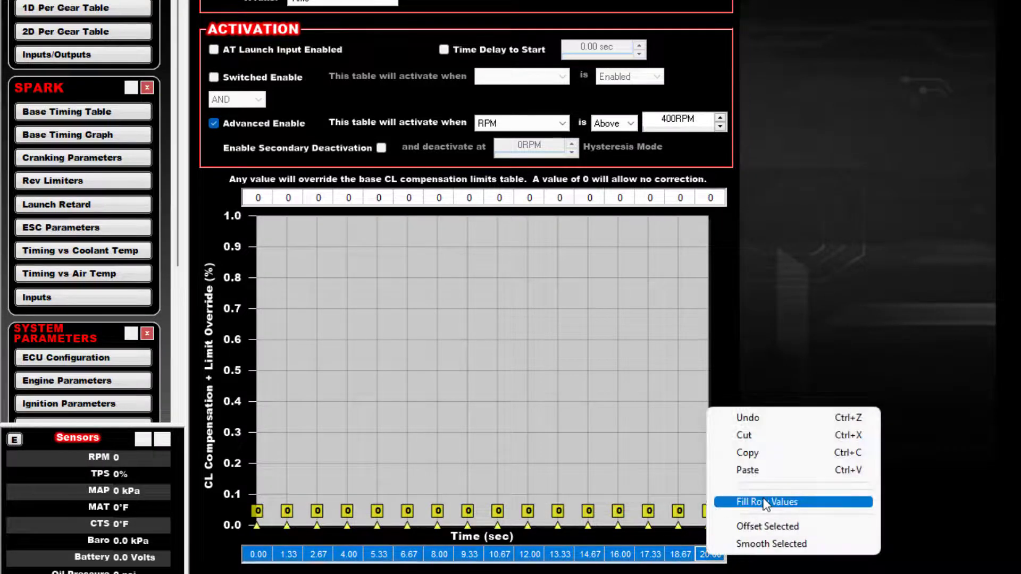
{"action": "left_click", "coordinate": [745, 499]}
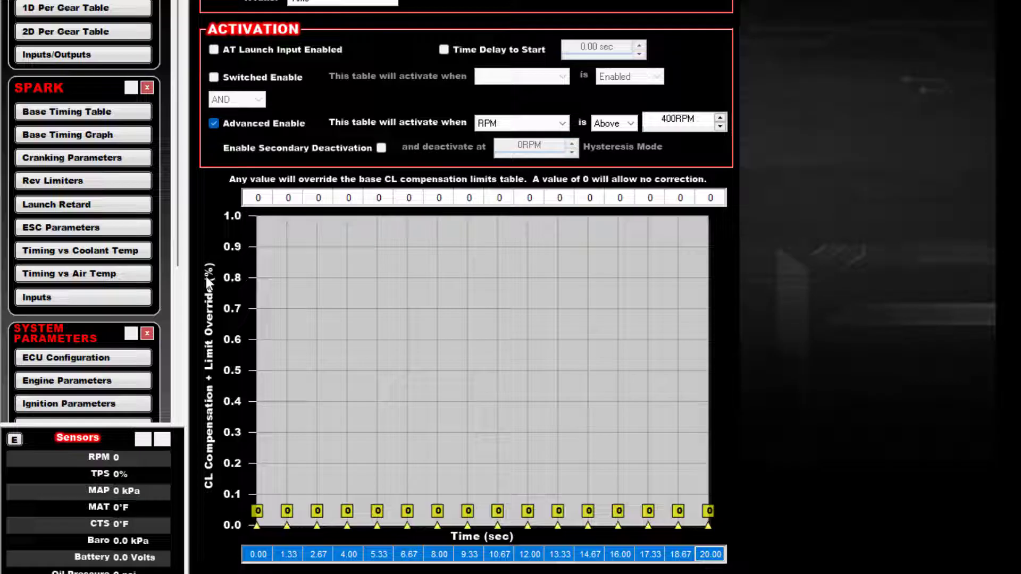
{"action": "left_click", "coordinate": [260, 197]}
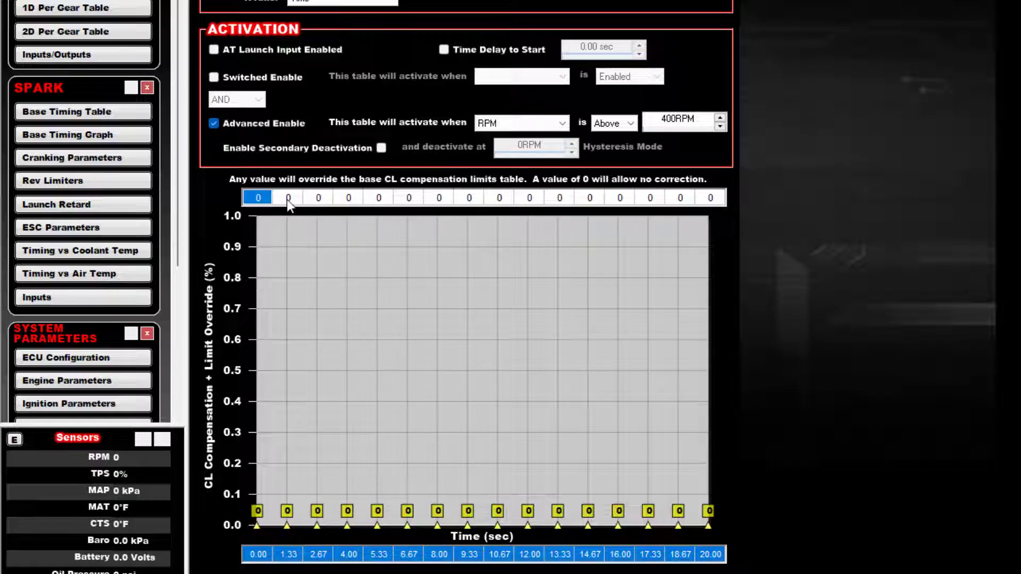
{"action": "left_click", "coordinate": [286, 199]}
{"action": "left_click", "coordinate": [320, 199]}
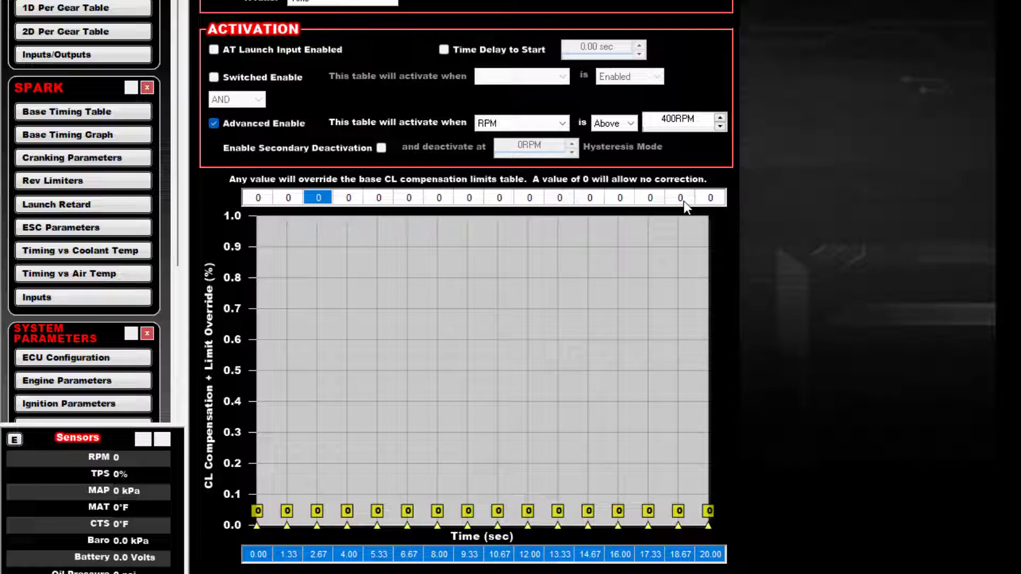
Change the last two time breakpoints to 20.00 and 30.00 seconds.
{"action": "left_click", "coordinate": [712, 555]}
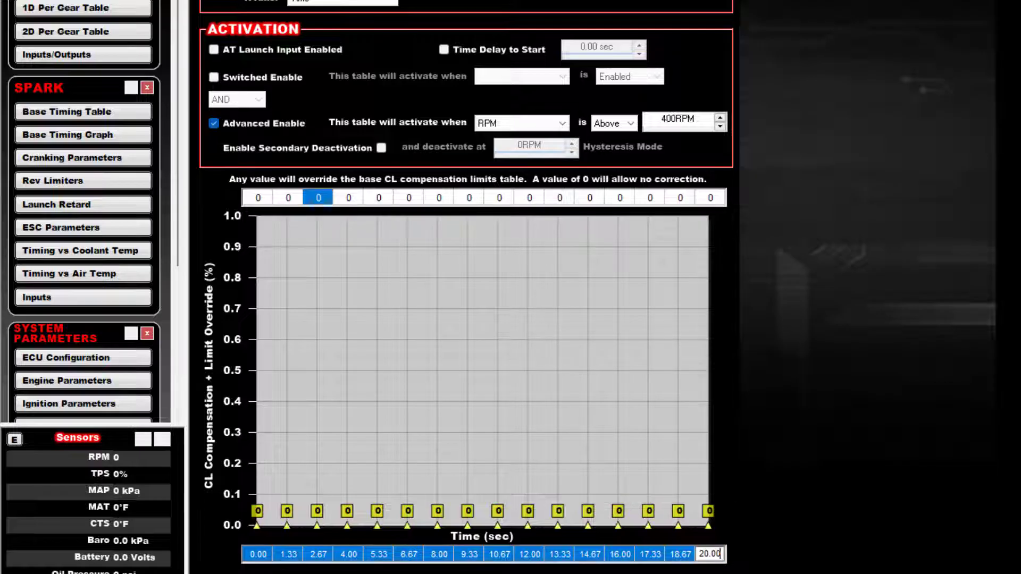
{"action": "left_click", "coordinate": [650, 555]}
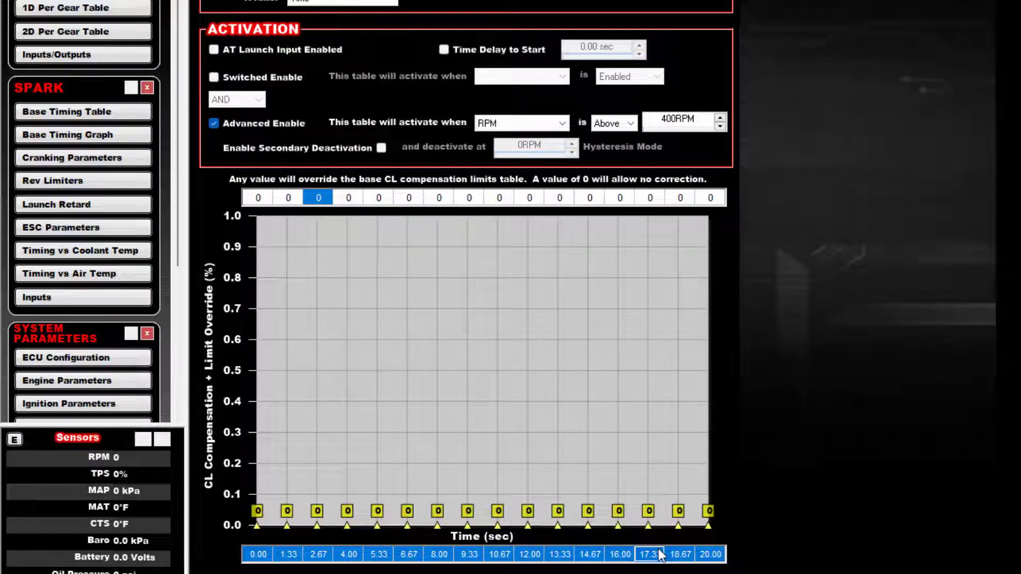
{"action": "left_click", "coordinate": [679, 554]}
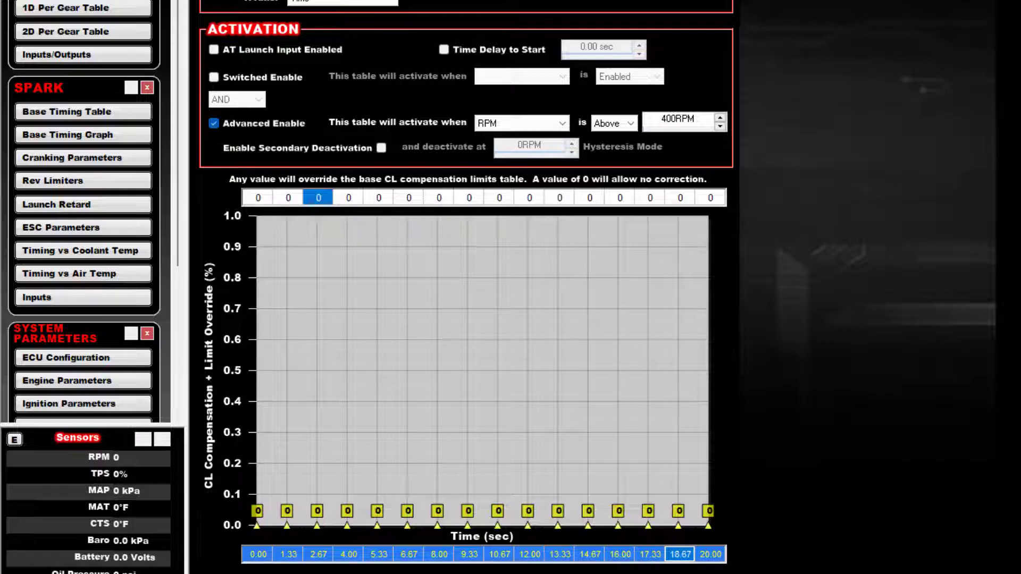
{"action": "type", "text": "20"}
{"action": "key", "text": "Return"}
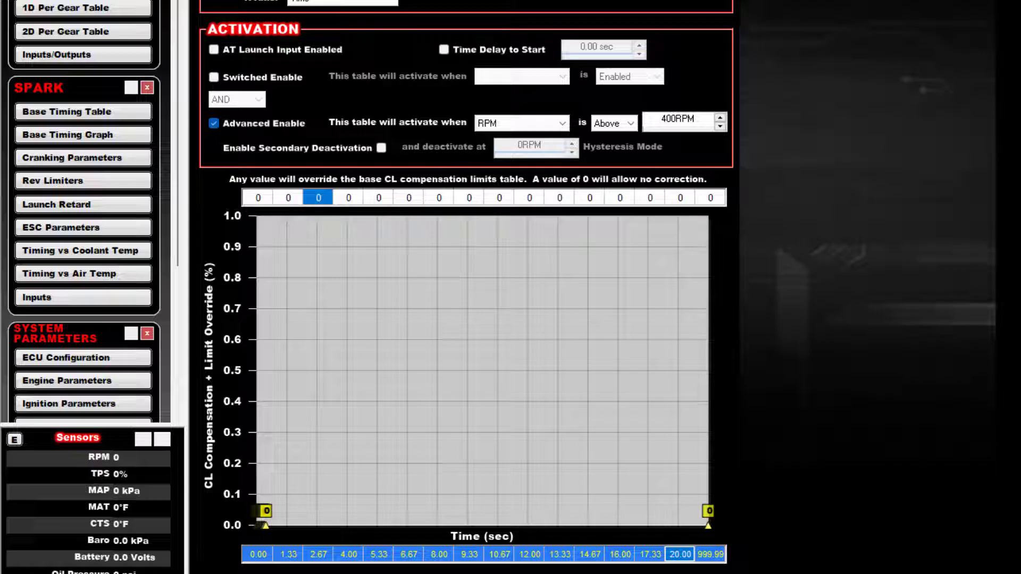
{"action": "left_click", "coordinate": [711, 554]}
{"action": "type", "text": "30"}
{"action": "key", "text": "Return"}
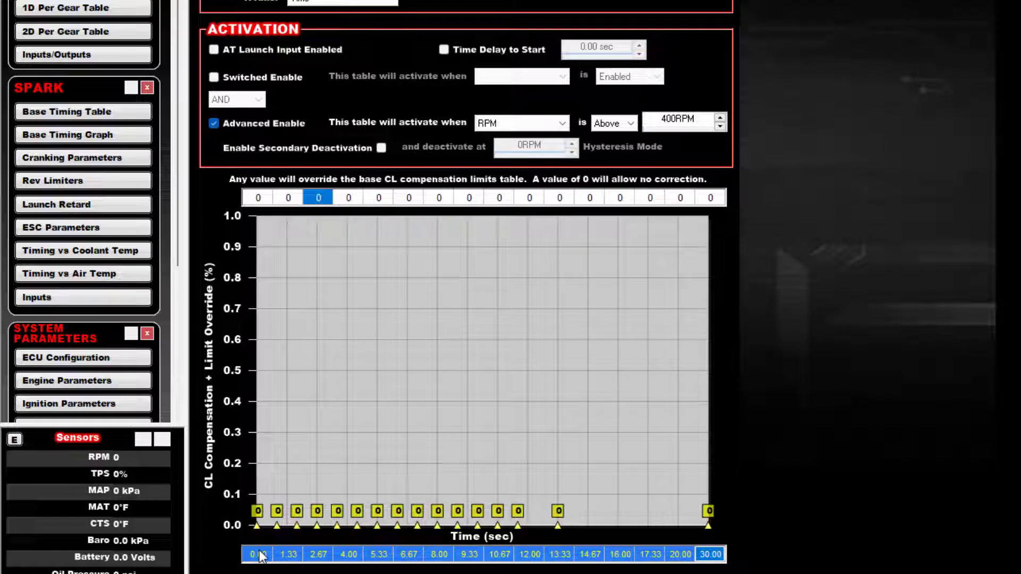
Spread the time breakpoints evenly from 0.00 to 20.00 seconds.
{"action": "left_click_drag", "start_coordinate": [262, 553], "coordinate": [683, 556]}
{"action": "right_click", "coordinate": [683, 556]}
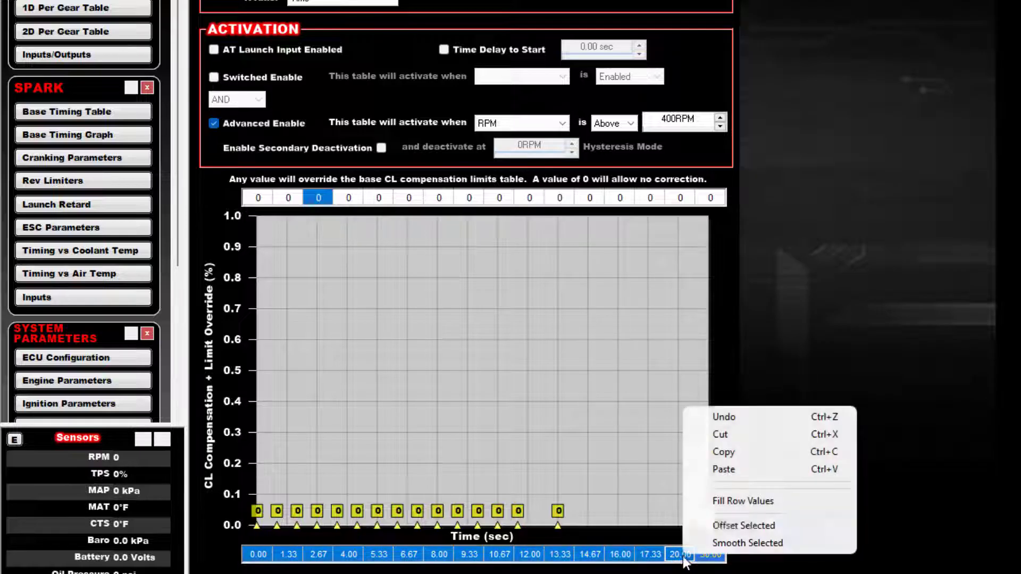
{"action": "left_click", "coordinate": [729, 501]}
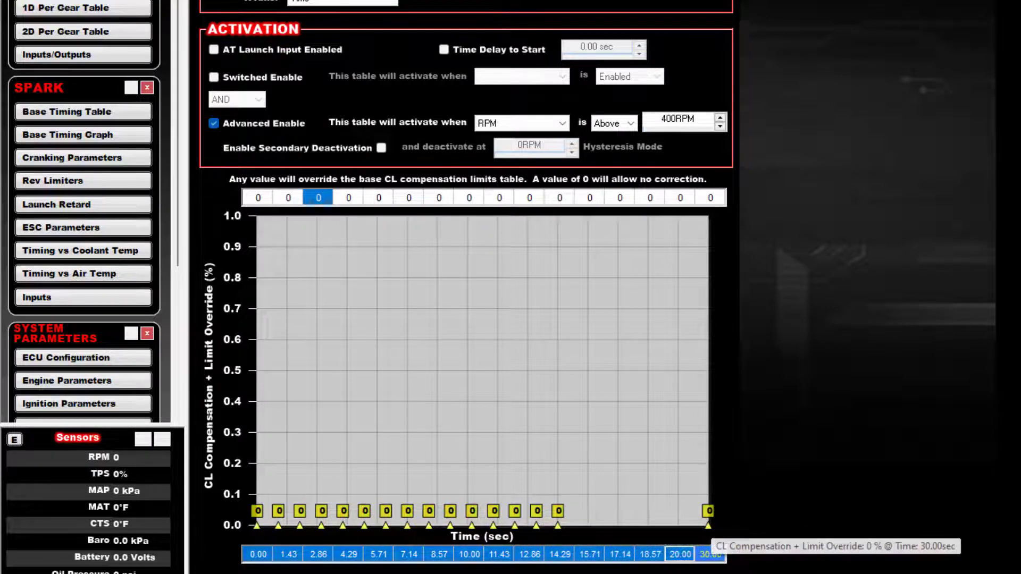
{"action": "left_click", "coordinate": [712, 200]}
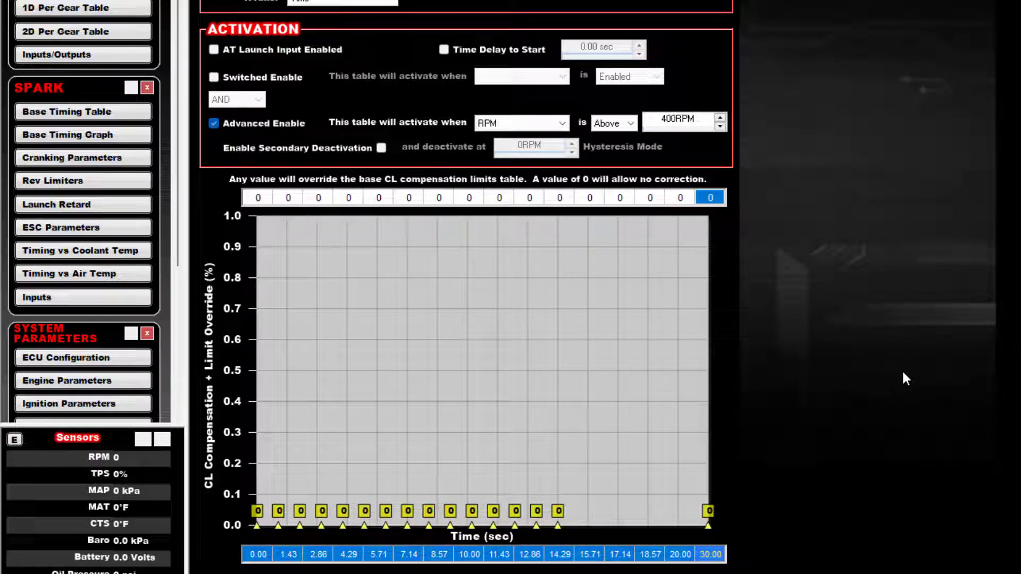
Set the override value at 30.00 seconds to 25, leaving the earlier values at 0.
{"action": "type", "text": "25"}
{"action": "key", "text": "Return"}
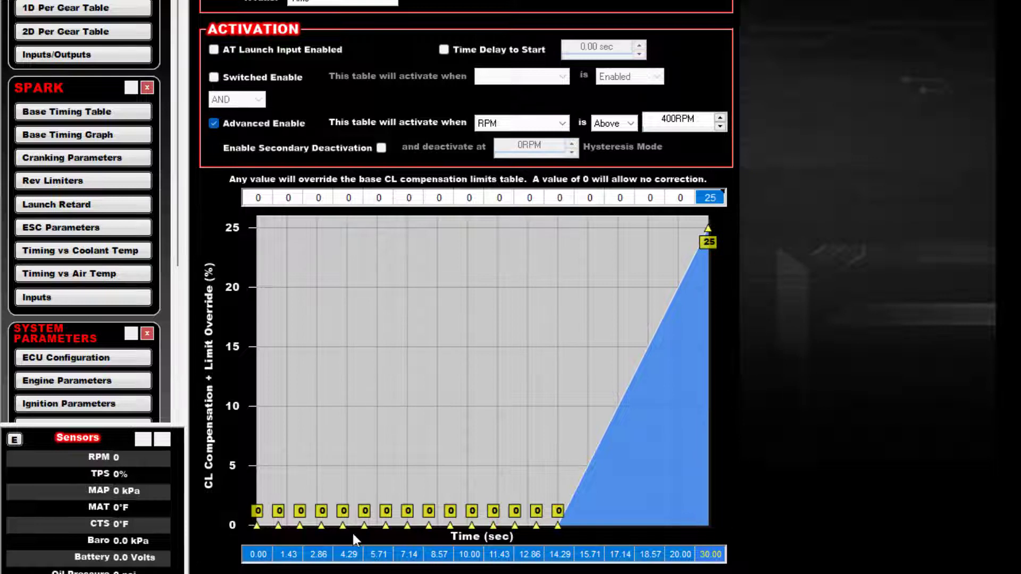
{"action": "left_click_drag", "start_coordinate": [256, 556], "coordinate": [680, 554]}
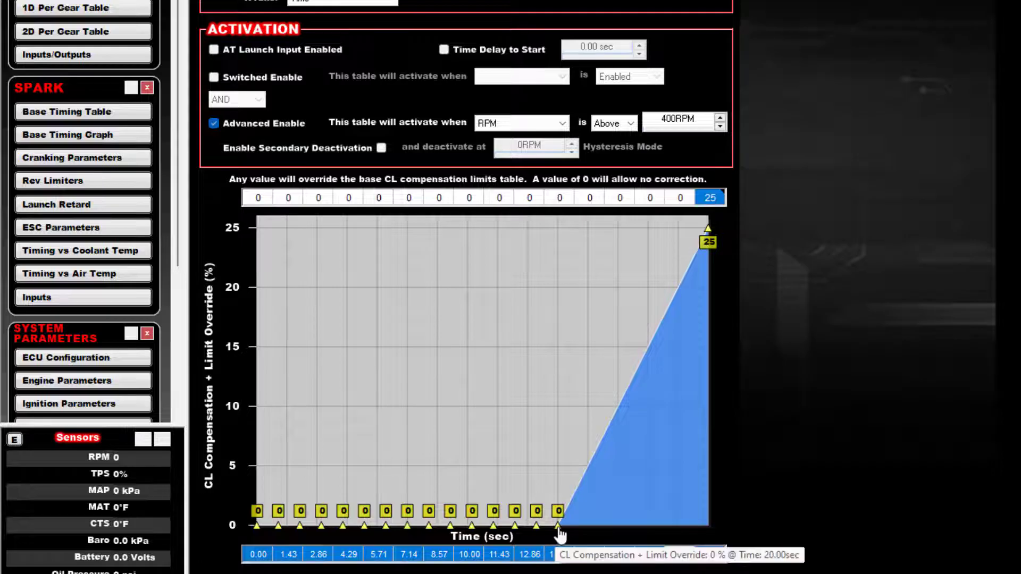
{"action": "left_click_drag", "start_coordinate": [246, 554], "coordinate": [680, 554]}
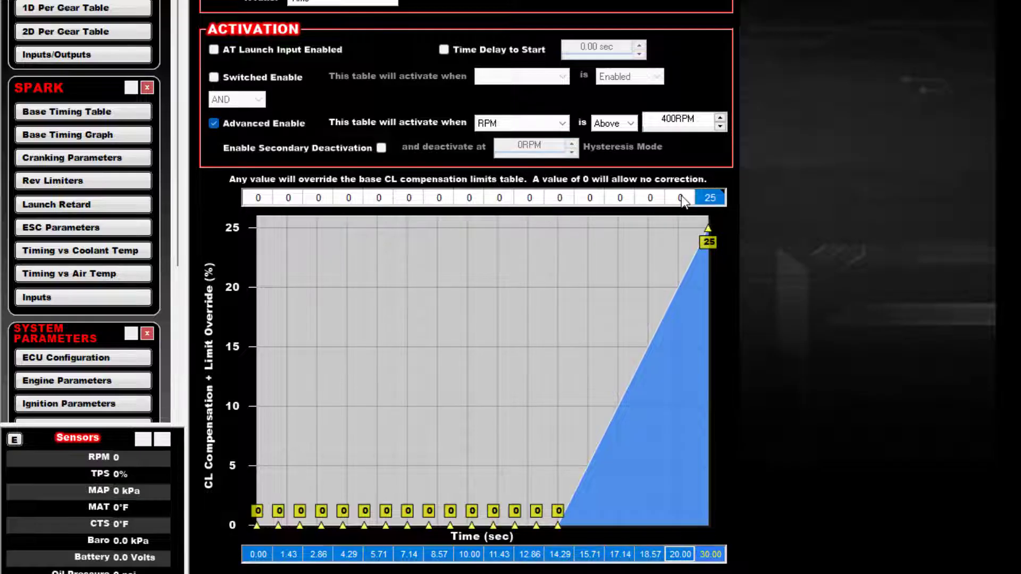
{"action": "left_click_drag", "start_coordinate": [681, 196], "coordinate": [258, 198]}
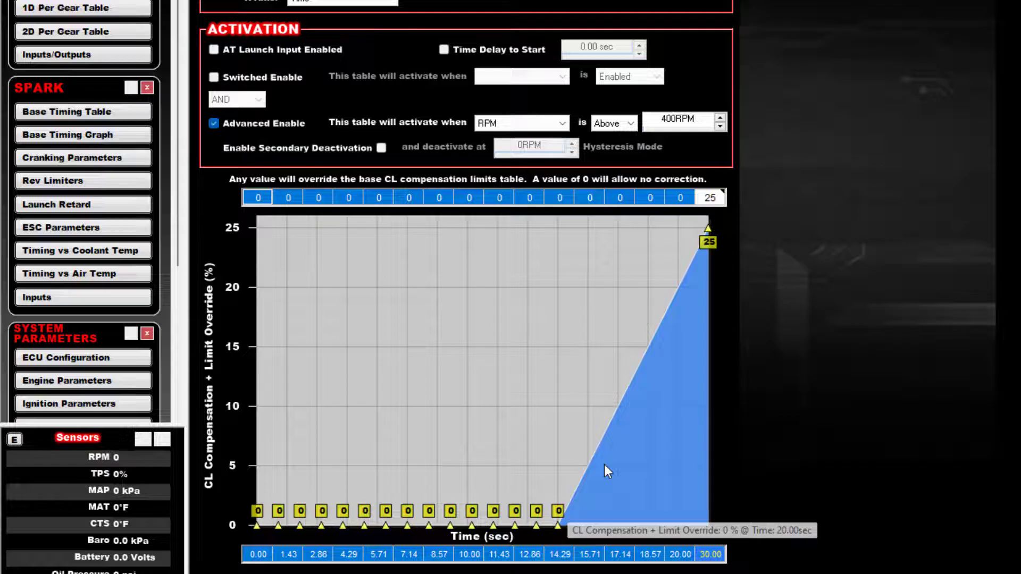
{"action": "left_click", "coordinate": [707, 199]}
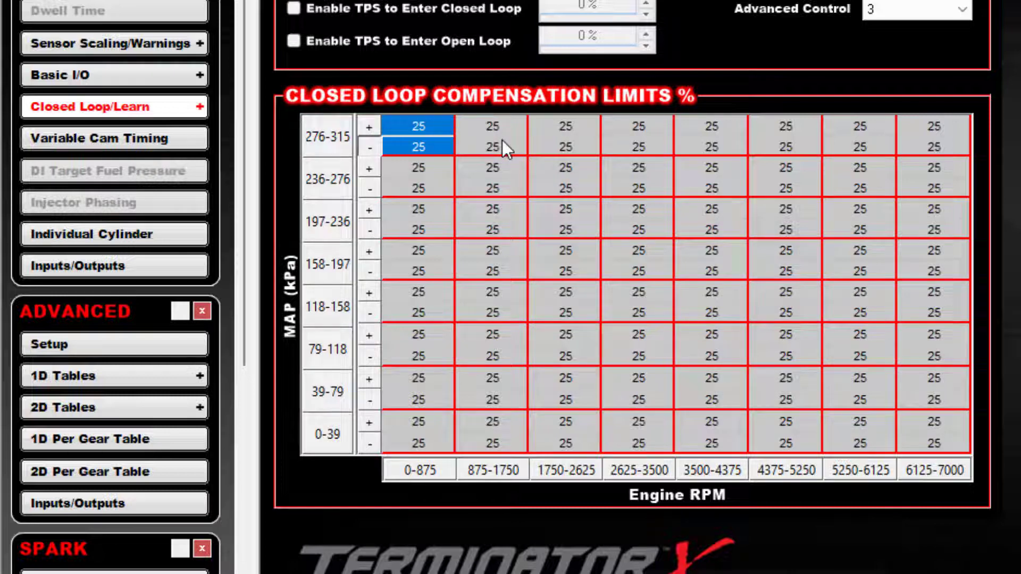
Confirm every Closed Loop compensation limit reads 25, then reopen the Advanced 1D Tables.
{"action": "left_click_drag", "start_coordinate": [474, 126], "coordinate": [937, 114]}
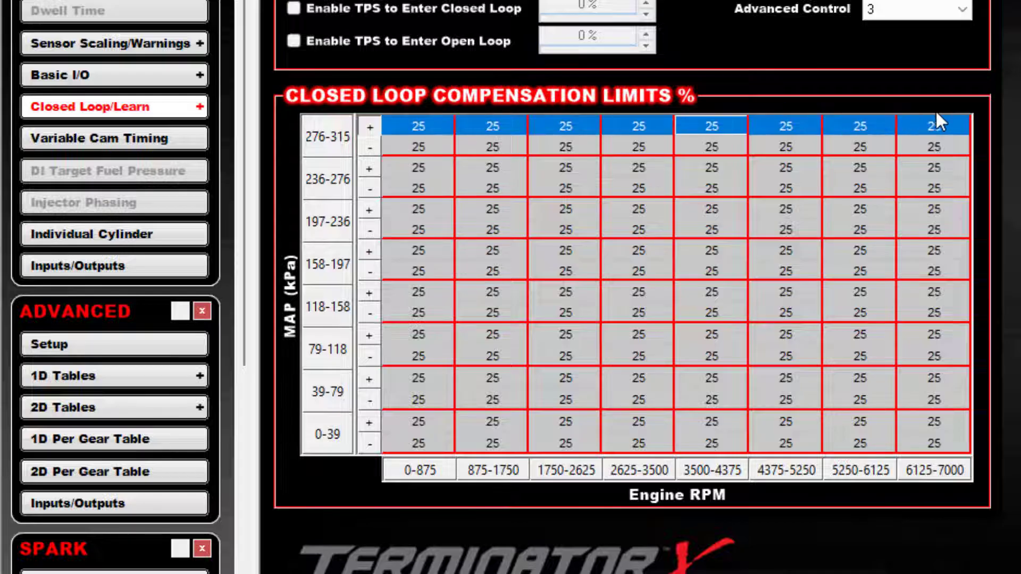
{"action": "left_click_drag", "start_coordinate": [417, 168], "coordinate": [931, 166]}
{"action": "left_click_drag", "start_coordinate": [927, 212], "coordinate": [401, 210]}
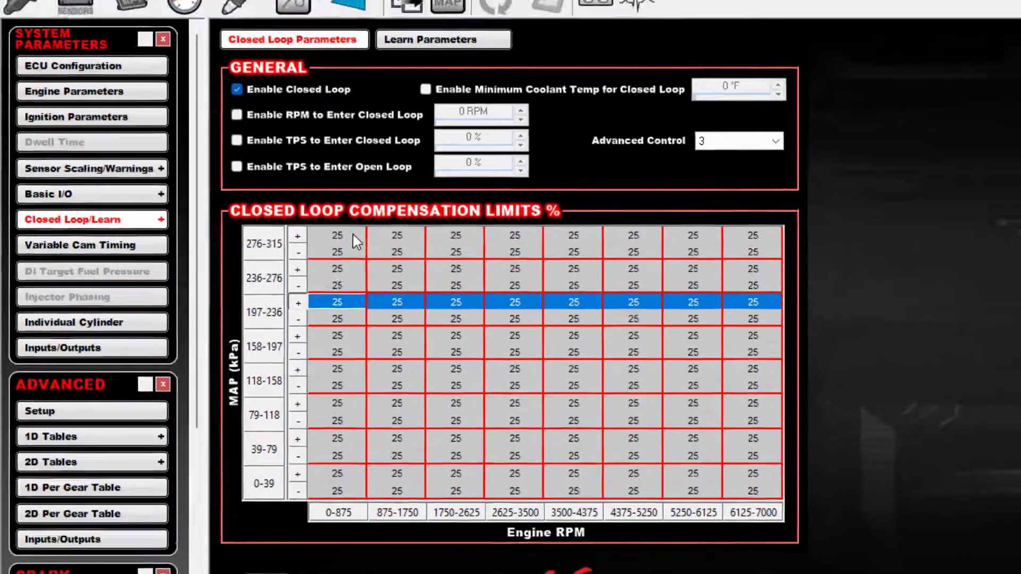
{"action": "left_click_drag", "start_coordinate": [419, 126], "coordinate": [741, 424]}
{"action": "left_click_drag", "start_coordinate": [545, 497], "coordinate": [677, 490]}
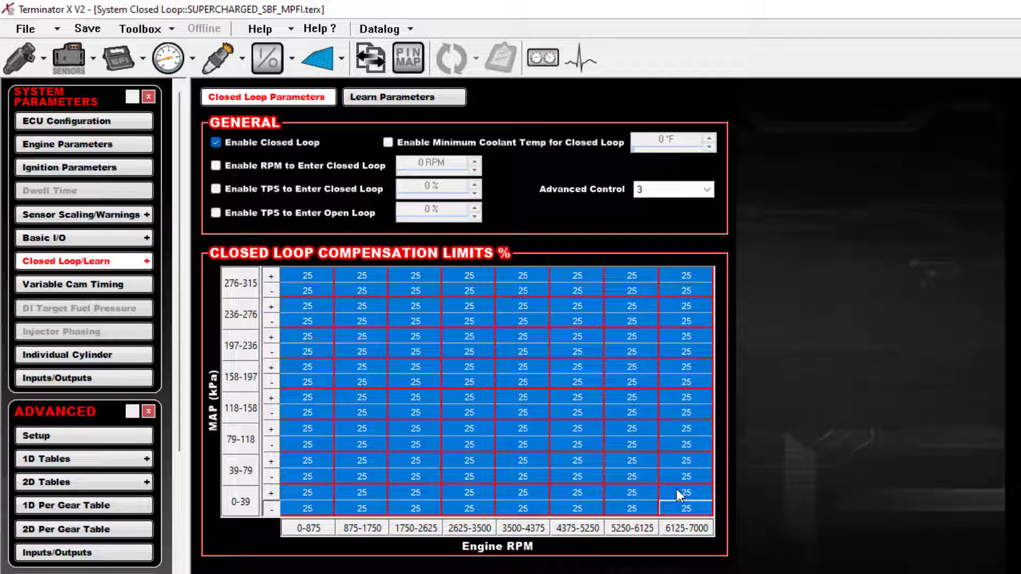
{"action": "left_click", "coordinate": [560, 413]}
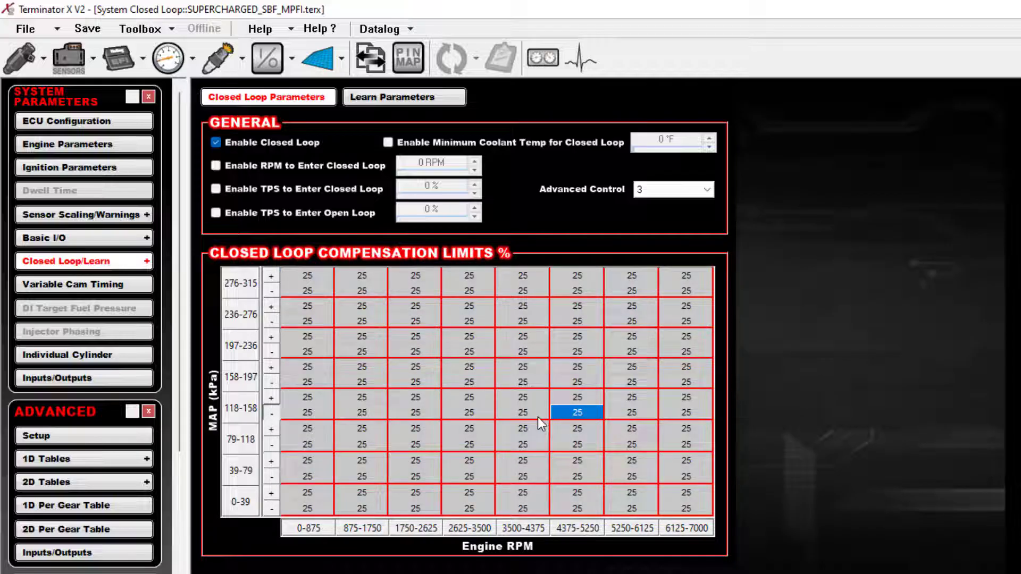
{"action": "left_click", "coordinate": [308, 66]}
{"action": "left_click", "coordinate": [109, 141]}
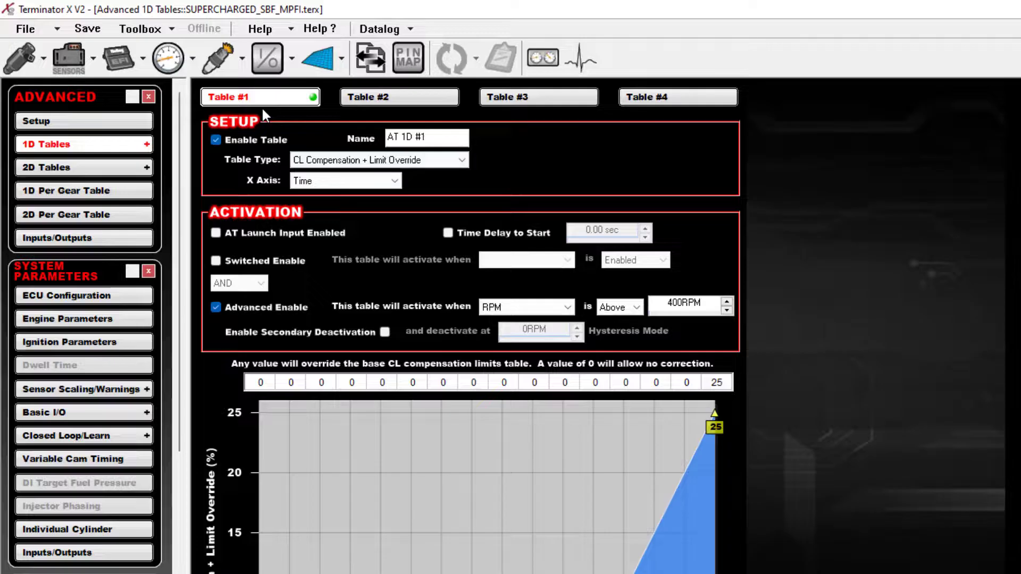
Enable 2D Table #1 as a CL Compensation + Limit Override table with Time on the X axis.
{"action": "left_click", "coordinate": [67, 167]}
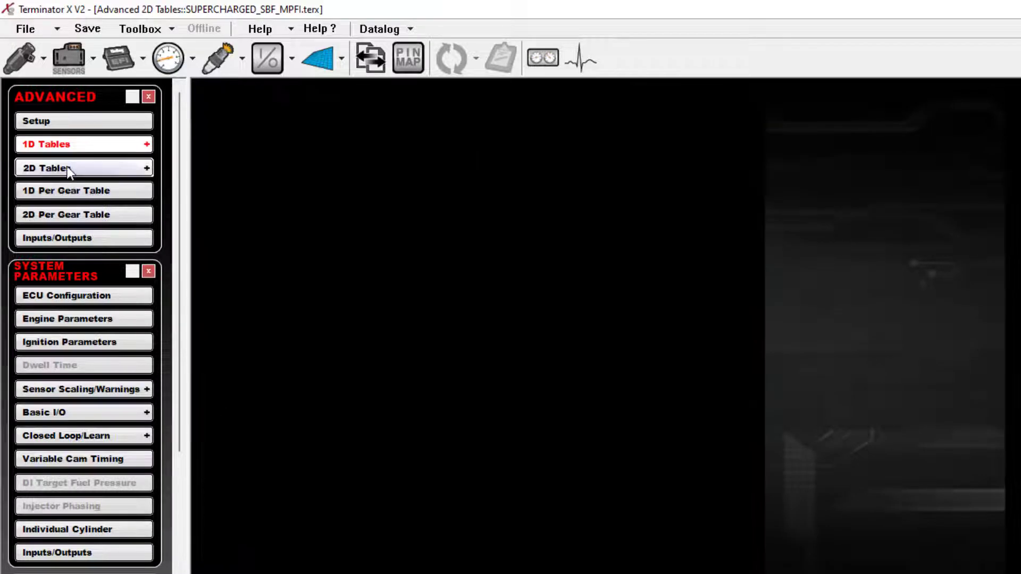
{"action": "left_click", "coordinate": [257, 143]}
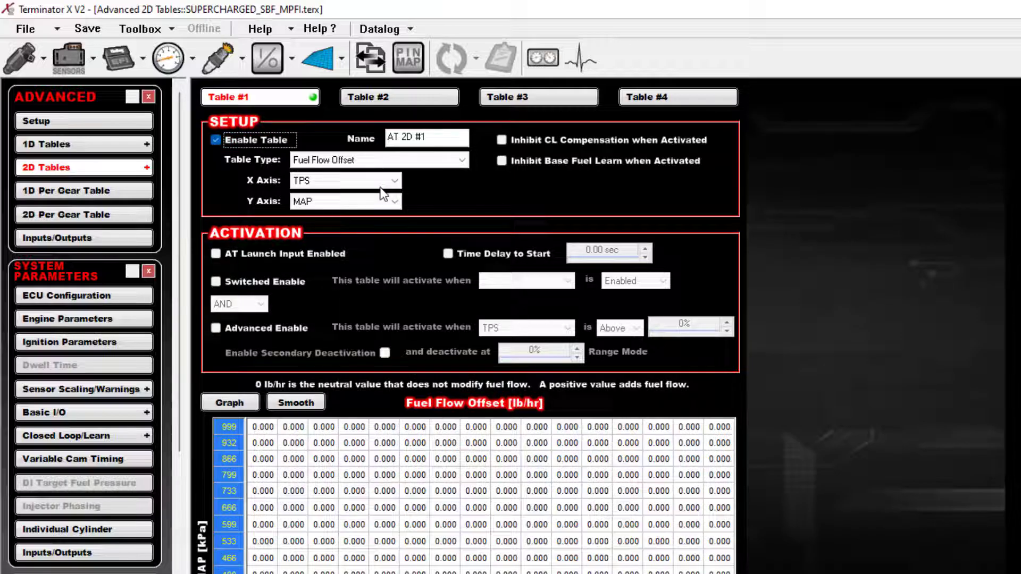
{"action": "left_click", "coordinate": [465, 161]}
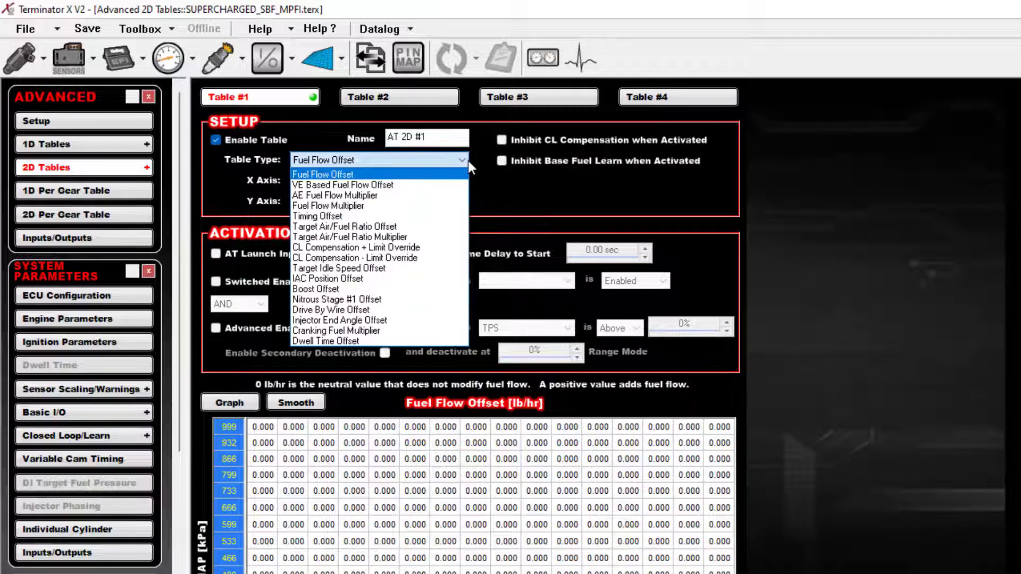
{"action": "left_click", "coordinate": [331, 248]}
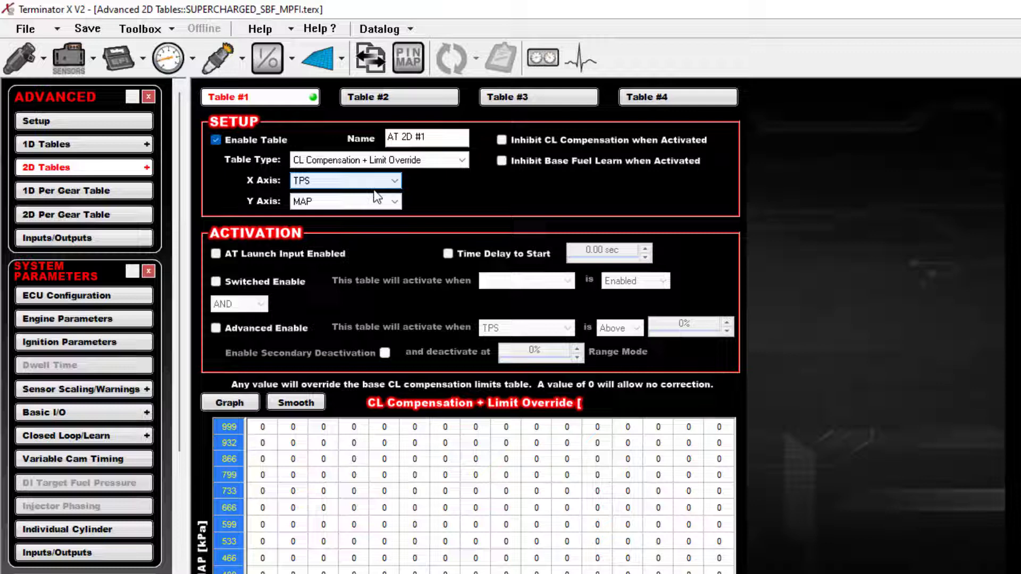
{"action": "left_click", "coordinate": [394, 182]}
{"action": "left_click", "coordinate": [314, 420]}
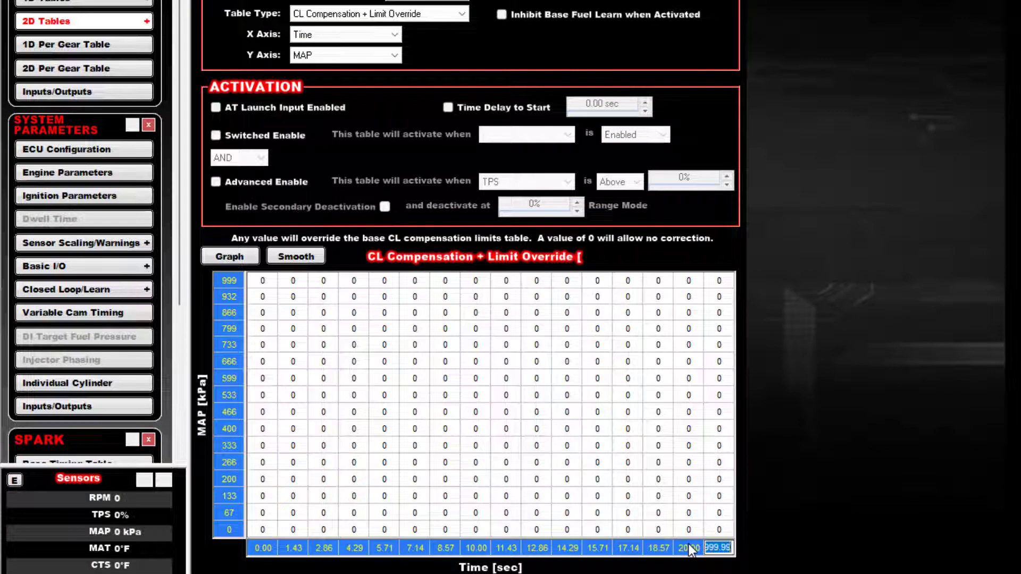
Refill the time axis values and change the Y axis from MAP to RPM.
{"action": "left_click", "coordinate": [689, 549]}
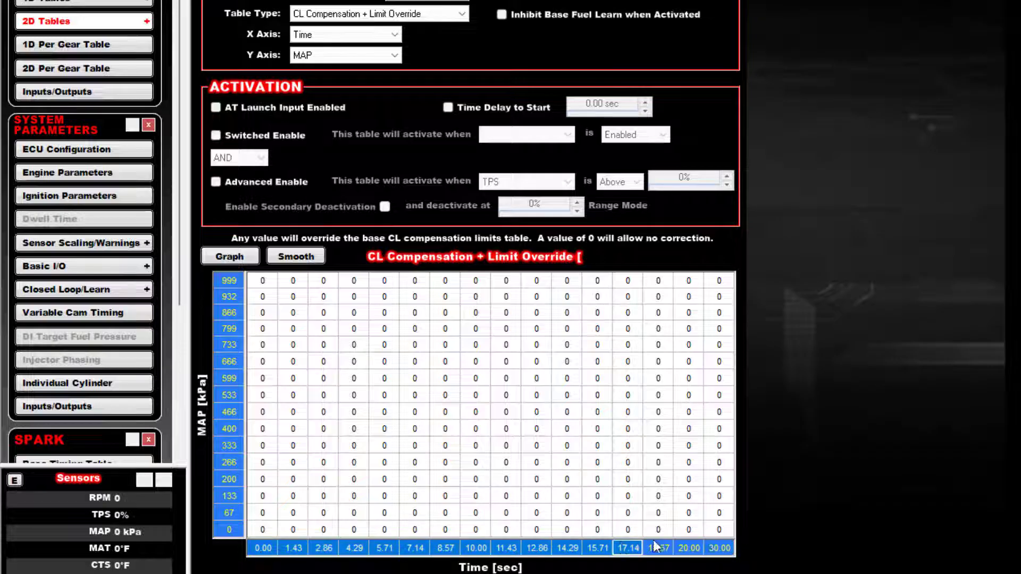
{"action": "right_click", "coordinate": [685, 554]}
{"action": "left_click", "coordinate": [778, 495]}
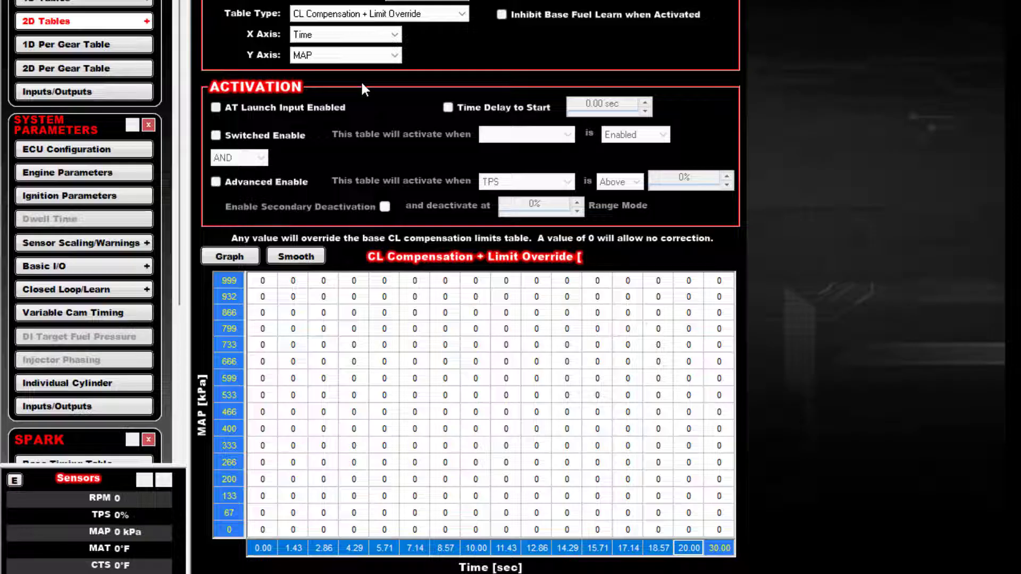
{"action": "left_click", "coordinate": [229, 480]}
{"action": "left_click", "coordinate": [228, 282]}
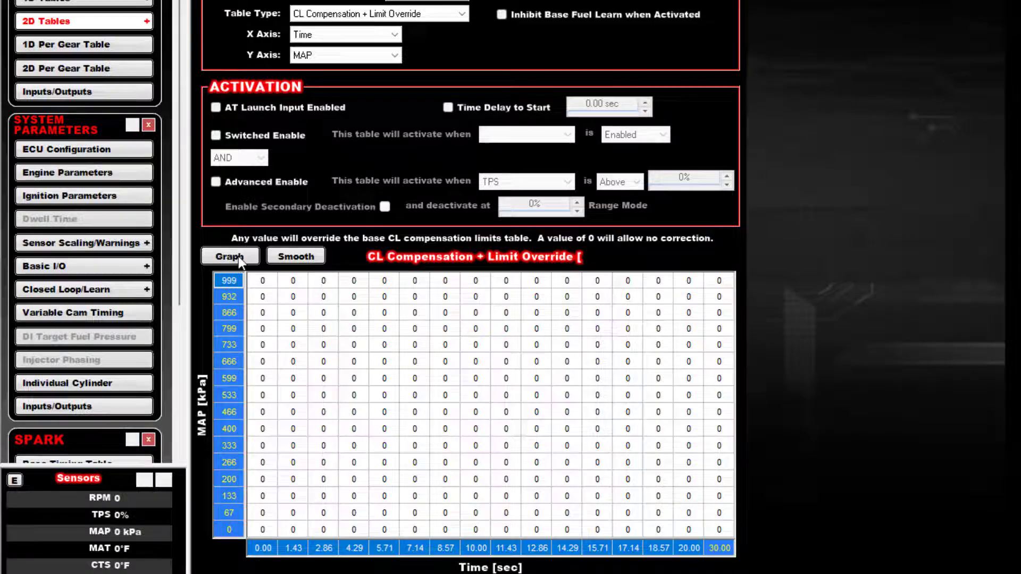
{"action": "left_click", "coordinate": [394, 59]}
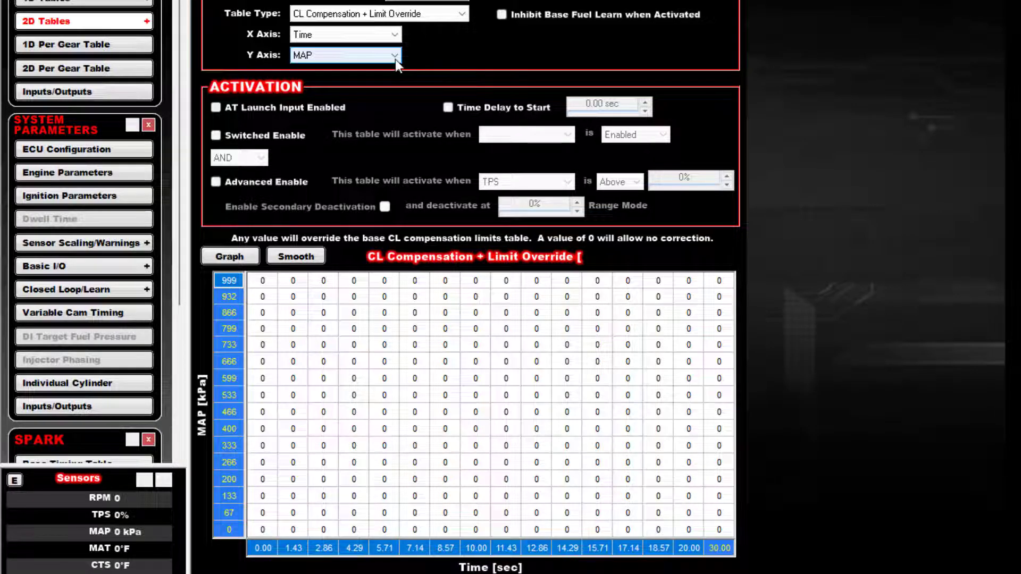
{"action": "left_click", "coordinate": [395, 56]}
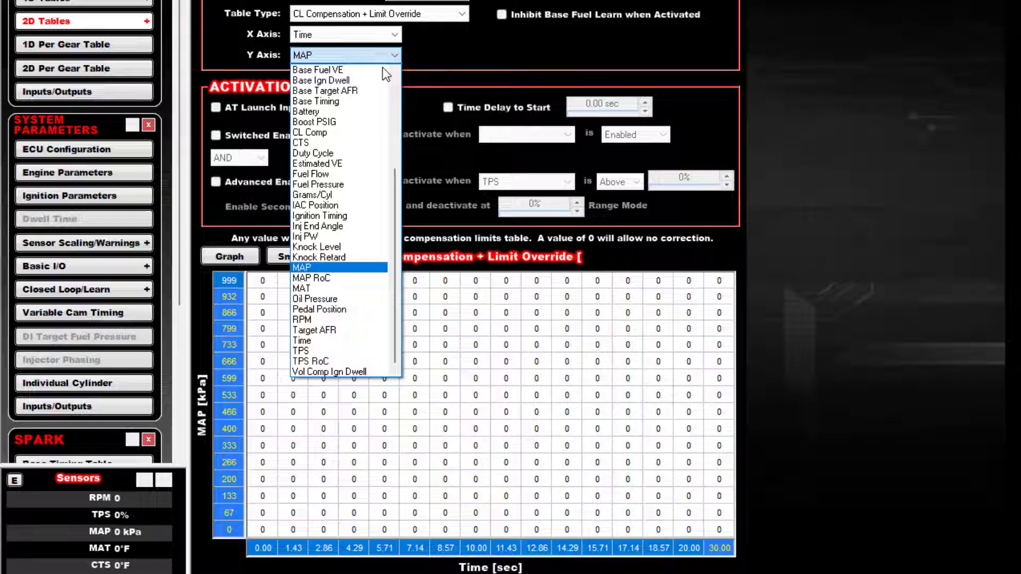
{"action": "left_click", "coordinate": [335, 320]}
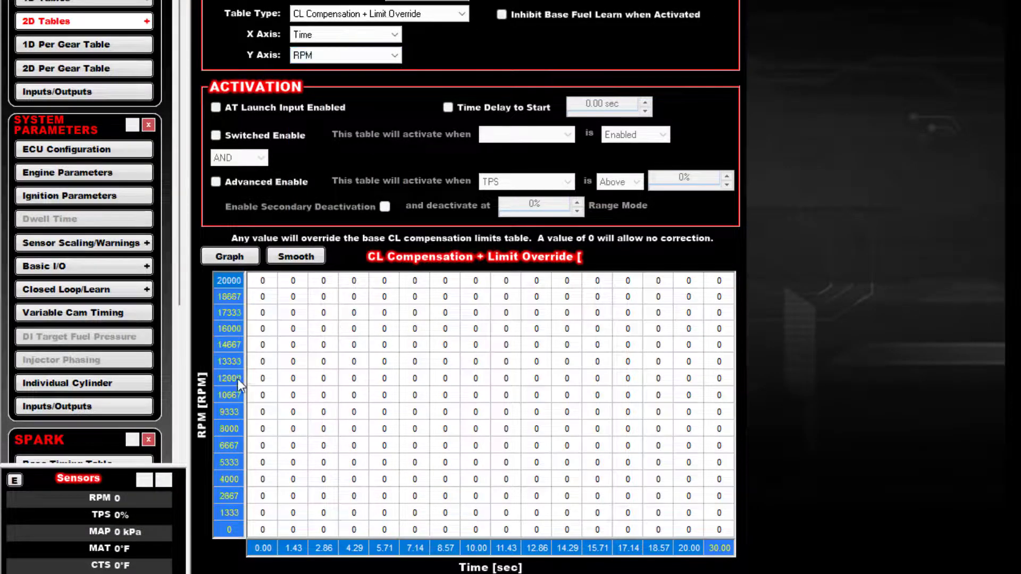
Set the top RPM axis value to 7000 and fill the axis evenly down to 0.
{"action": "double_click", "coordinate": [235, 282]}
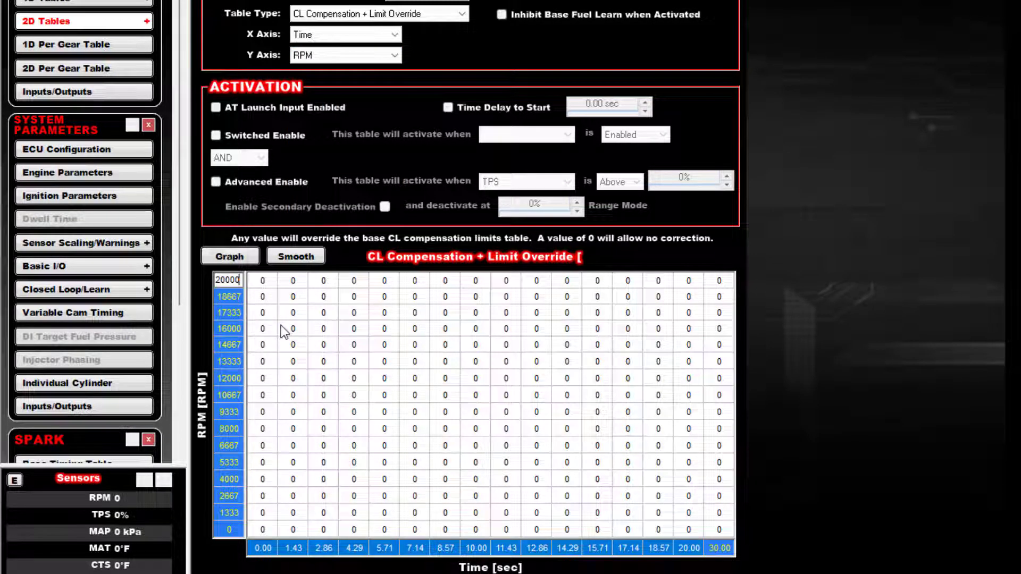
{"action": "key", "text": "BackSpace"}
{"action": "key", "text": "BackSpace"}
{"action": "key", "text": "BackSpace"}
{"action": "key", "text": "BackSpace"}
{"action": "key", "text": "BackSpace"}
{"action": "type", "text": "7000"}
{"action": "key", "text": "Return"}
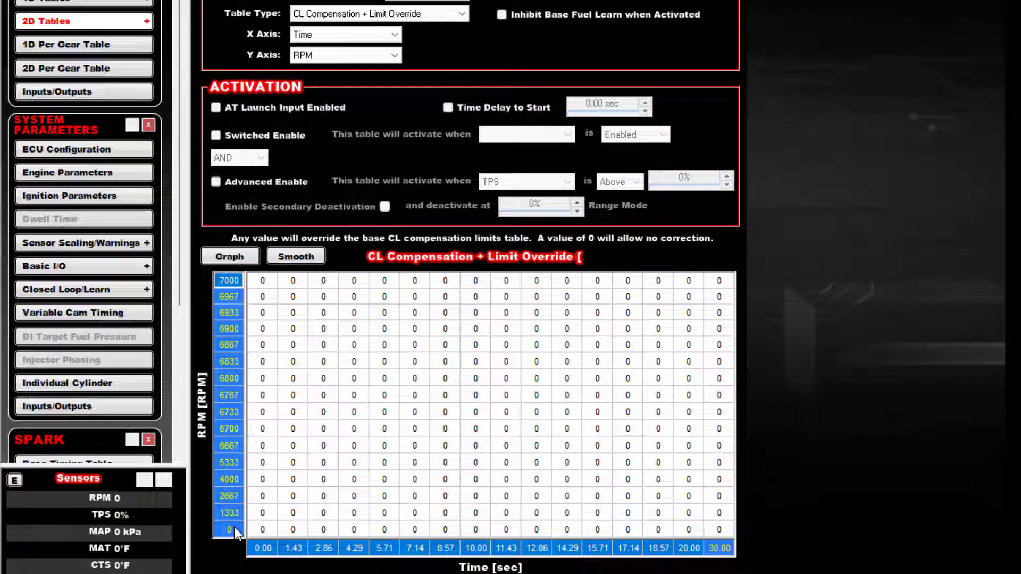
{"action": "right_click", "coordinate": [229, 280]}
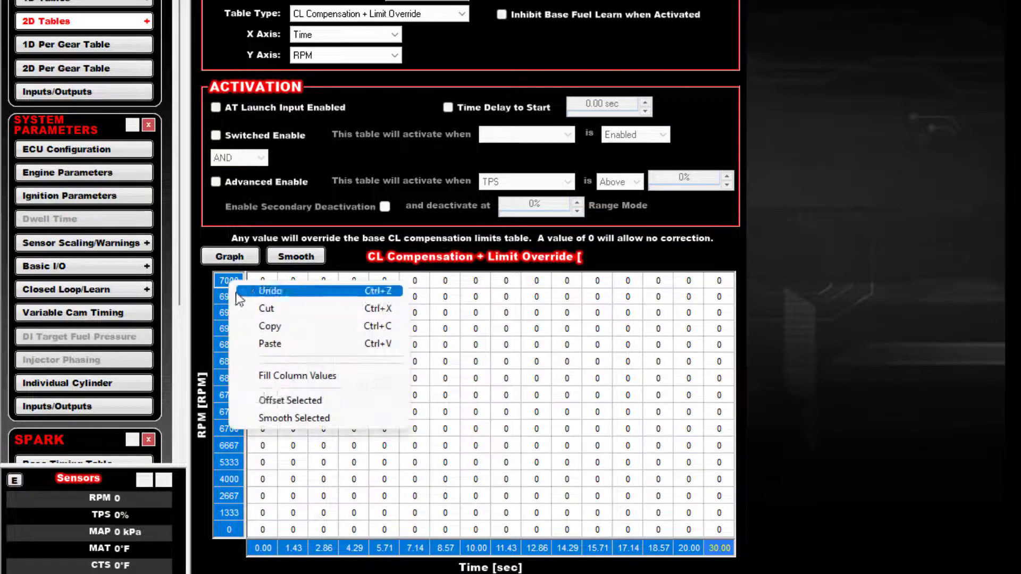
{"action": "left_click", "coordinate": [282, 375]}
{"action": "left_click", "coordinate": [324, 344]}
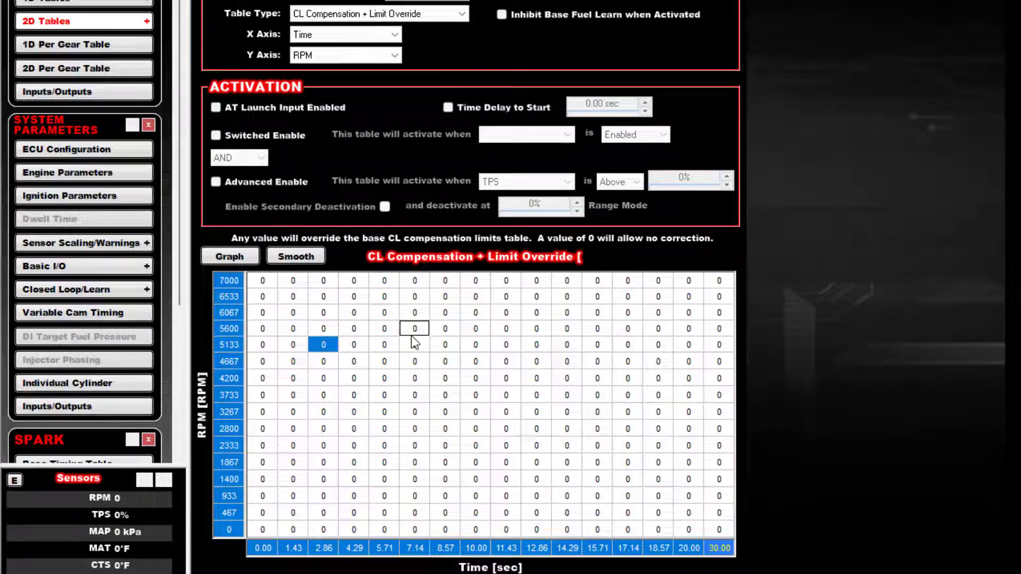
{"action": "left_click", "coordinate": [415, 329]}
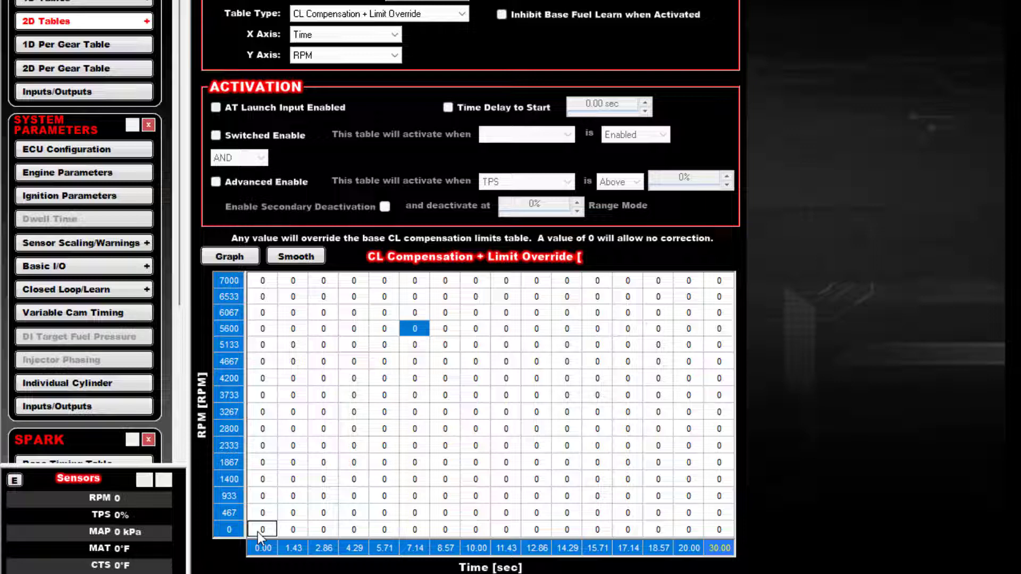
{"action": "left_click_drag", "start_coordinate": [257, 531], "coordinate": [676, 318]}
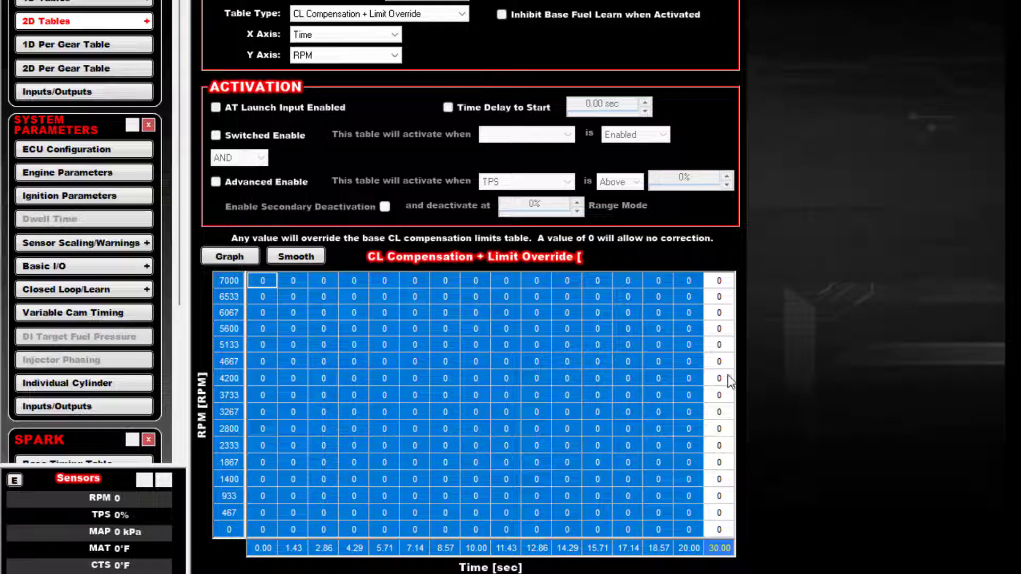
Enter 25 in the 30 s column cells from 4200 to 7000 RPM.
{"action": "left_click_drag", "start_coordinate": [719, 378], "coordinate": [715, 283]}
{"action": "type", "text": "25"}
{"action": "key", "text": "Return"}
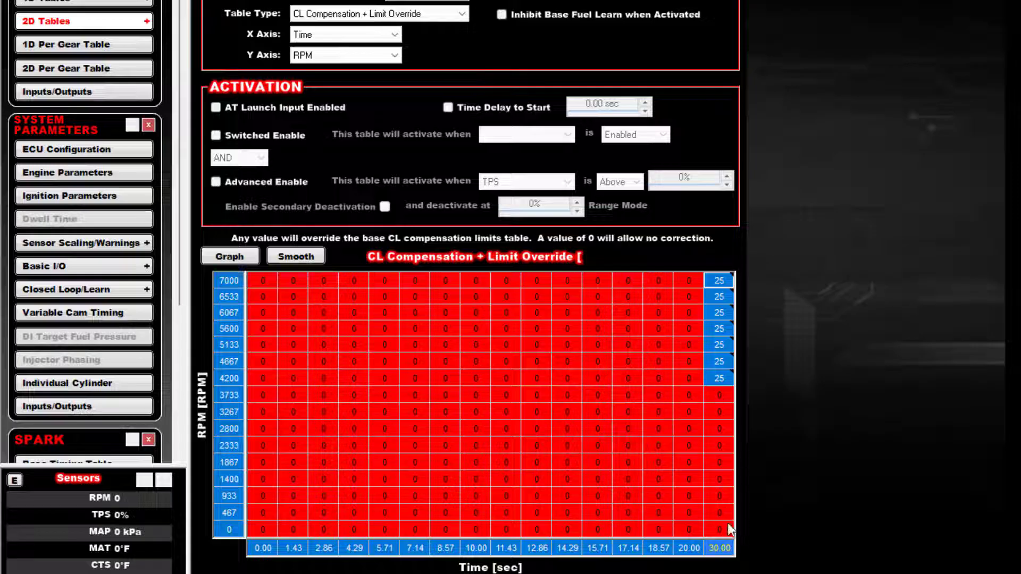
Taper the 30 s column evenly from 25 at 4200 RPM down to 0 at 0 RPM.
{"action": "left_click_drag", "start_coordinate": [730, 530], "coordinate": [729, 378]}
{"action": "right_click", "coordinate": [729, 377]}
{"action": "left_click", "coordinate": [800, 526]}
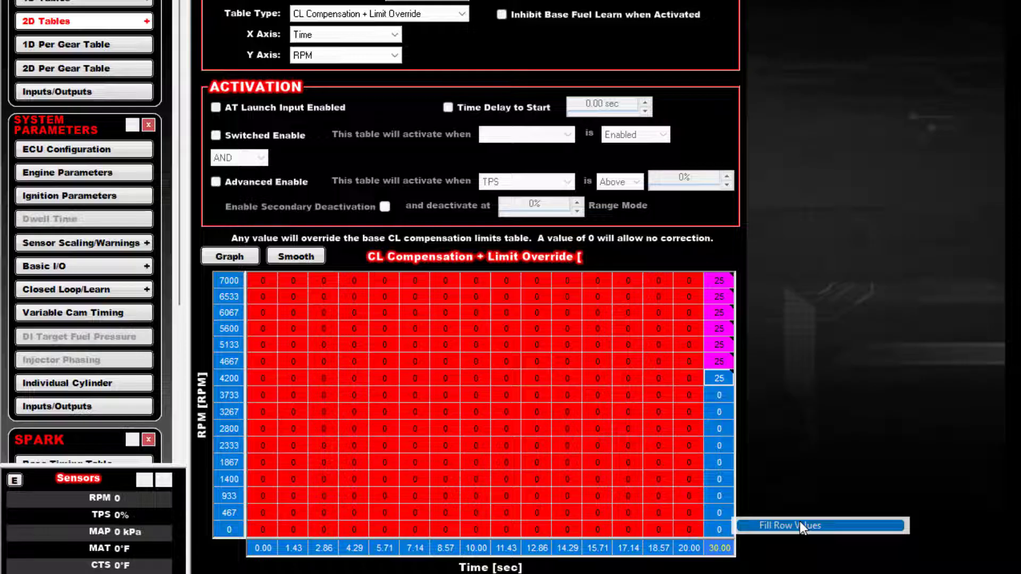
{"action": "left_click", "coordinate": [800, 524]}
{"action": "key", "text": "ctrl+z"}
{"action": "right_click", "coordinate": [721, 461]}
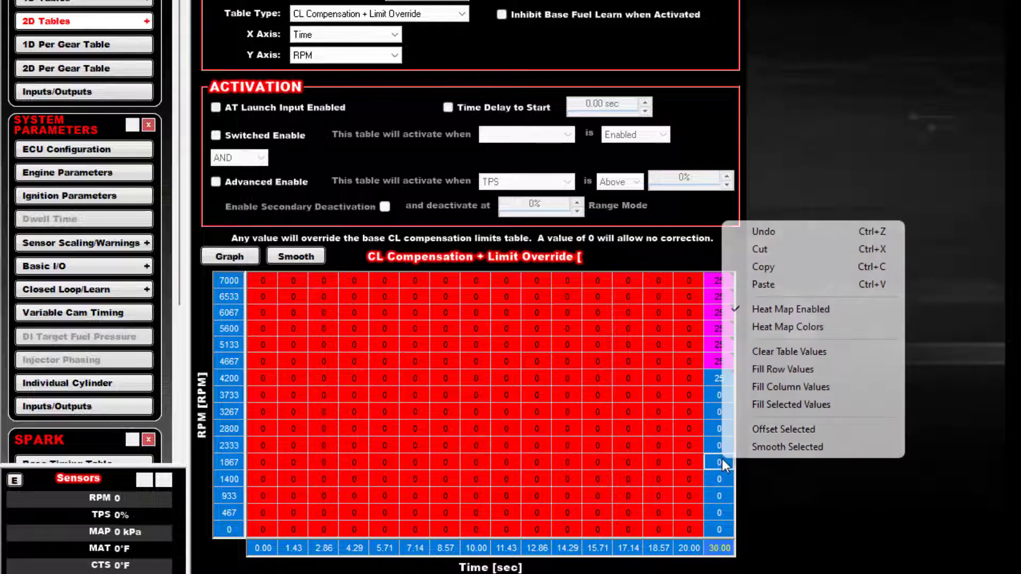
{"action": "left_click", "coordinate": [781, 384]}
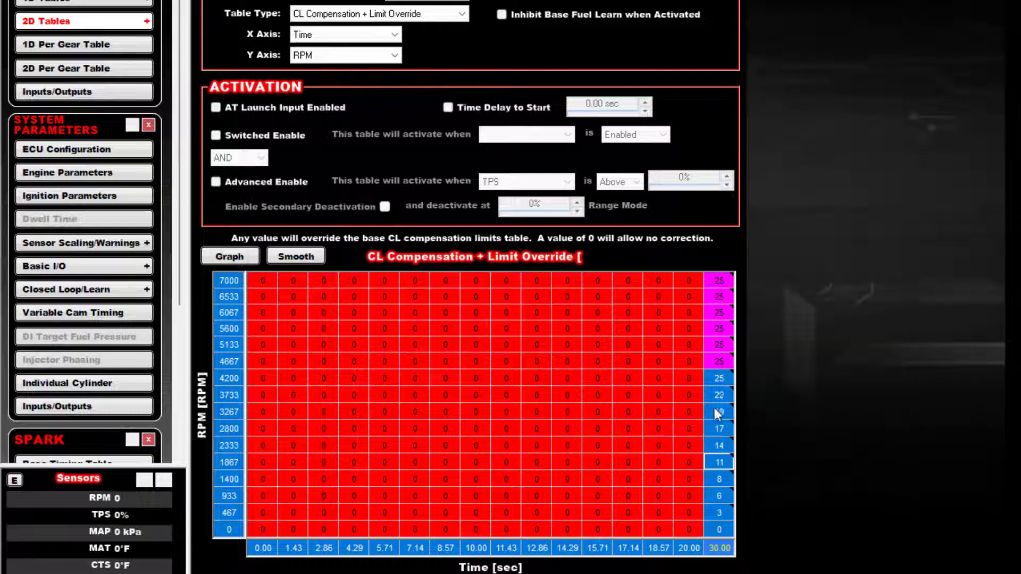
{"action": "left_click", "coordinate": [688, 528]}
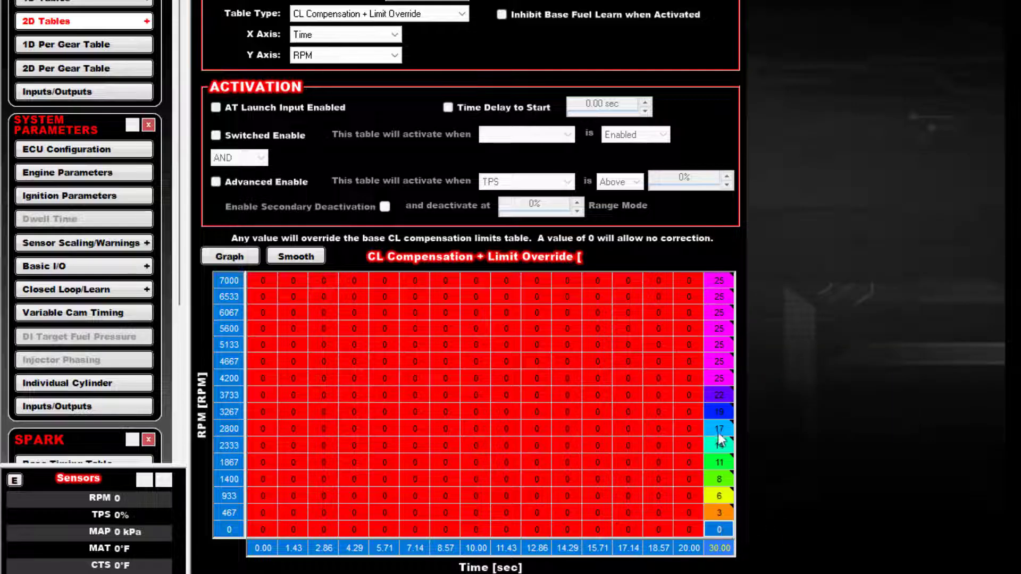
{"action": "left_click_drag", "start_coordinate": [719, 281], "coordinate": [669, 528]}
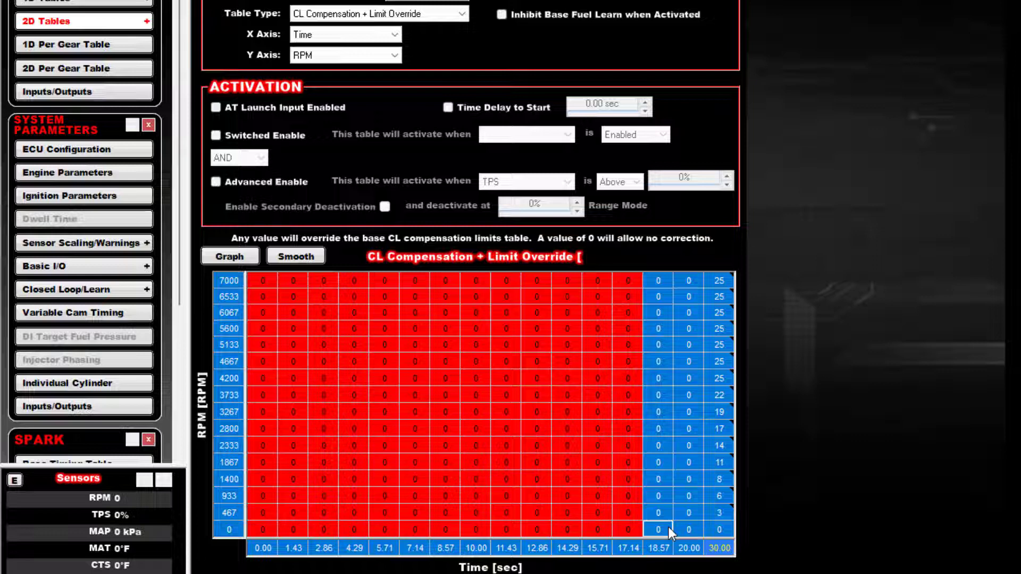
{"action": "left_click", "coordinate": [546, 354]}
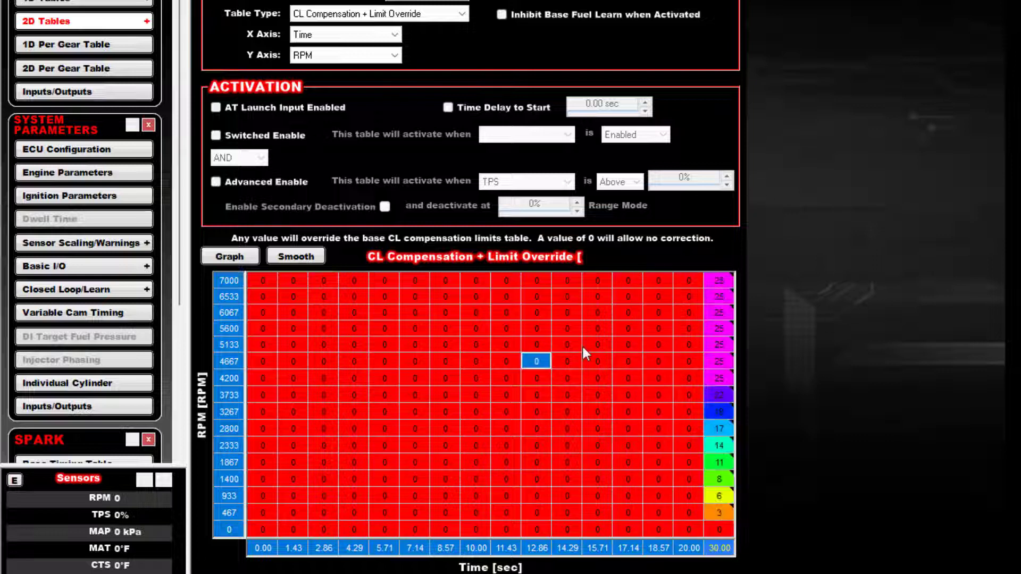
In the 1D override table, set the fifteen values before 30 s to 5.
{"action": "left_click", "coordinate": [101, 4]}
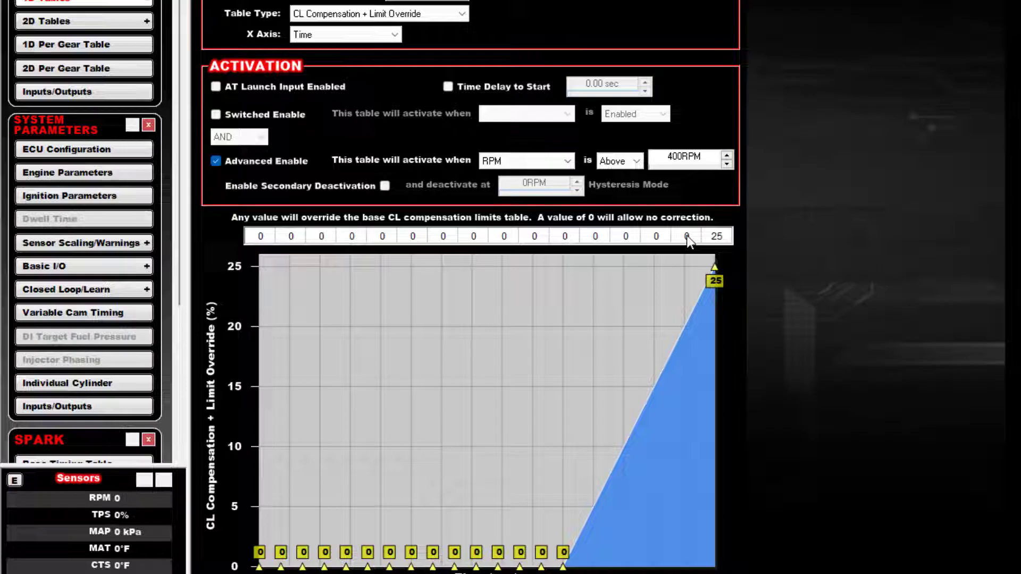
{"action": "left_click_drag", "start_coordinate": [687, 237], "coordinate": [261, 243]}
{"action": "type", "text": "5"}
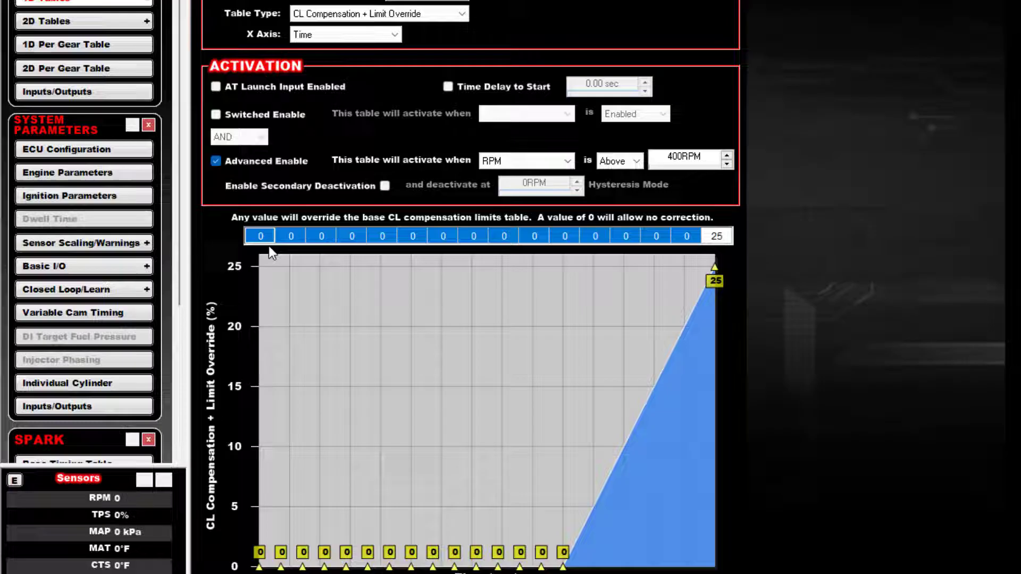
{"action": "key", "text": "Return"}
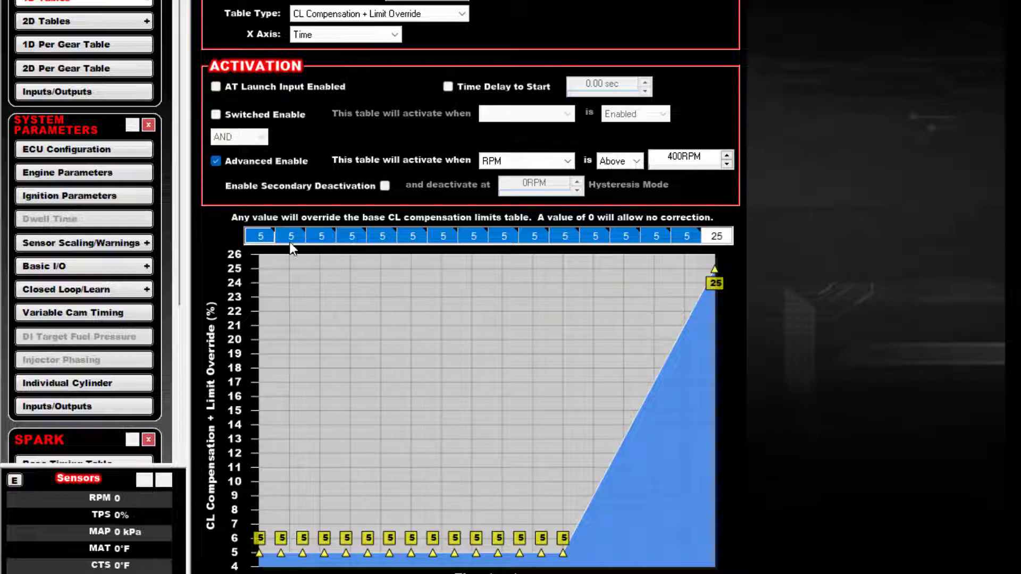
Restore those fifteen values to 0 and select the whole 1D value row.
{"action": "left_click_drag", "start_coordinate": [290, 240], "coordinate": [678, 232]}
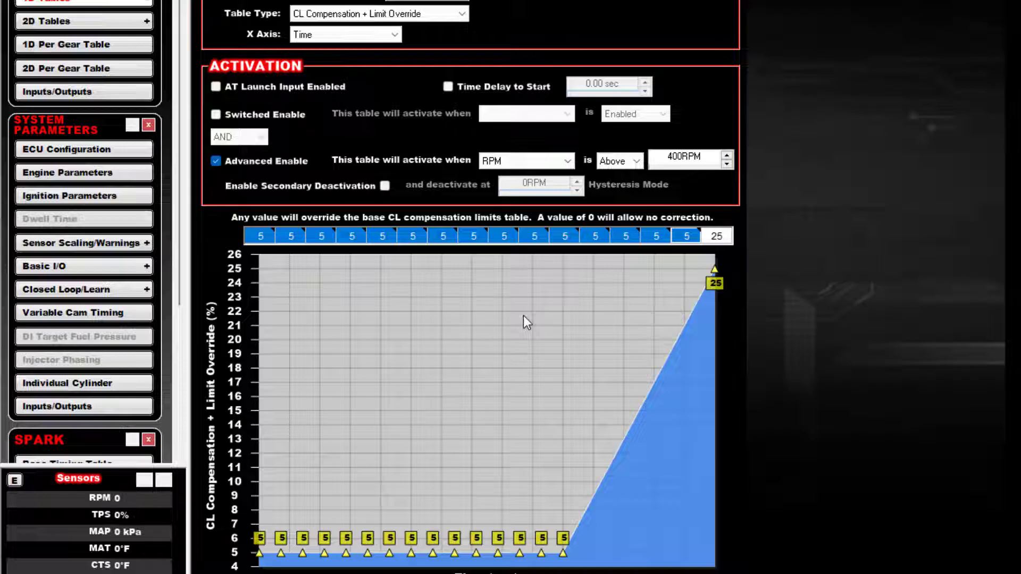
{"action": "type", "text": "0"}
{"action": "key", "text": "Return"}
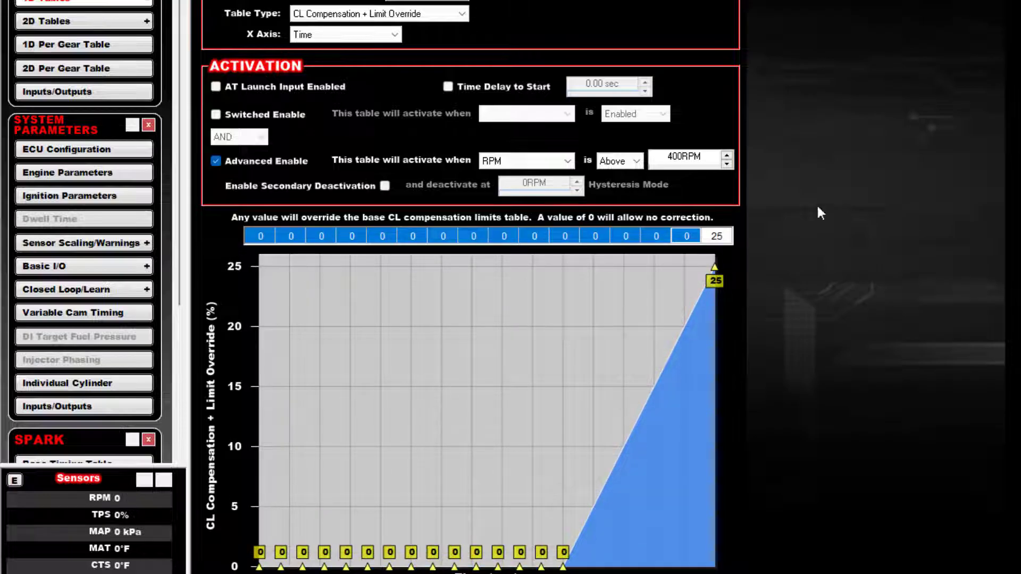
{"action": "left_click_drag", "start_coordinate": [717, 235], "coordinate": [194, 219]}
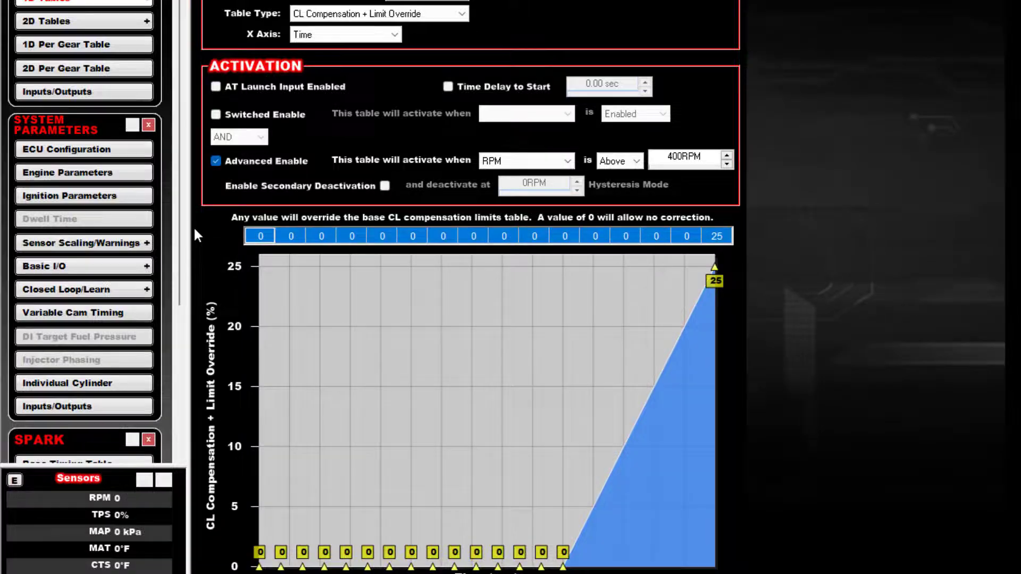